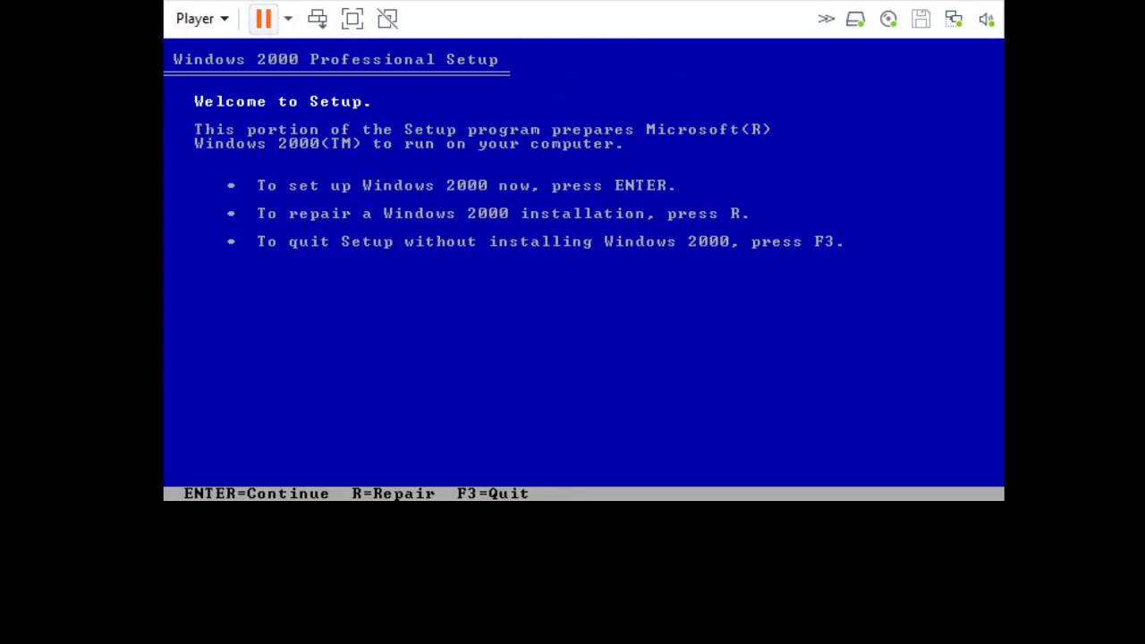
Accept the licence, install to the chosen partition, and postpone the VMware Tools reminder.
{"action": "key", "text": "Return"}
{"action": "key", "text": "F8"}
{"action": "key", "text": "Return"}
{"action": "key", "text": "Return"}
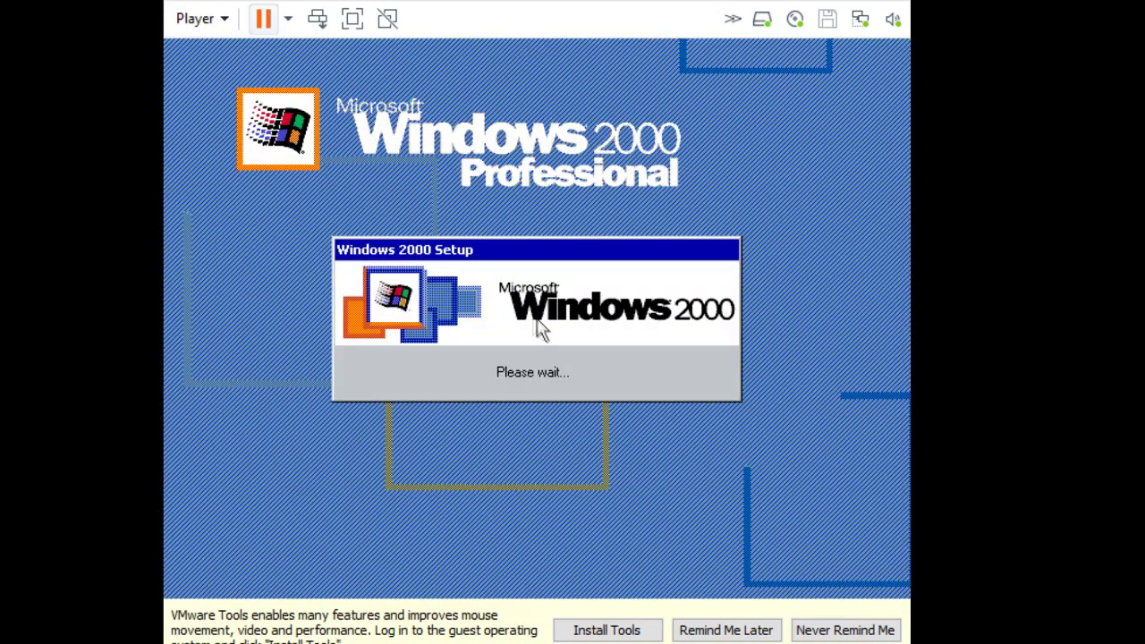
{"action": "left_click", "coordinate": [713, 630]}
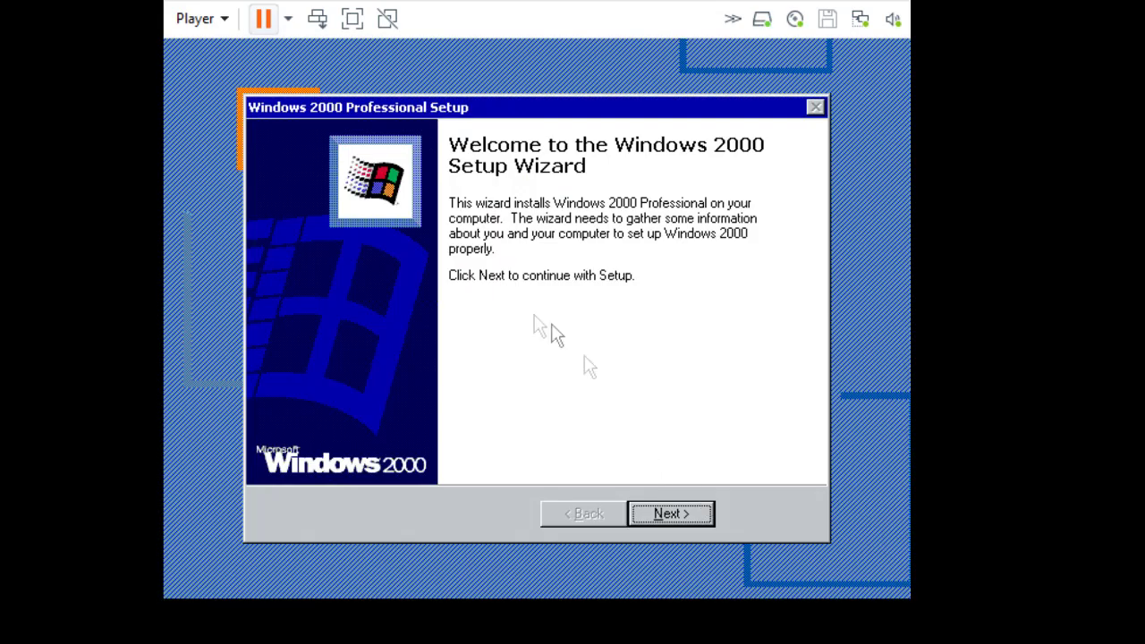
Move past the Setup Wizard welcome page and, after device installation, select the Name field.
{"action": "left_click", "coordinate": [646, 517]}
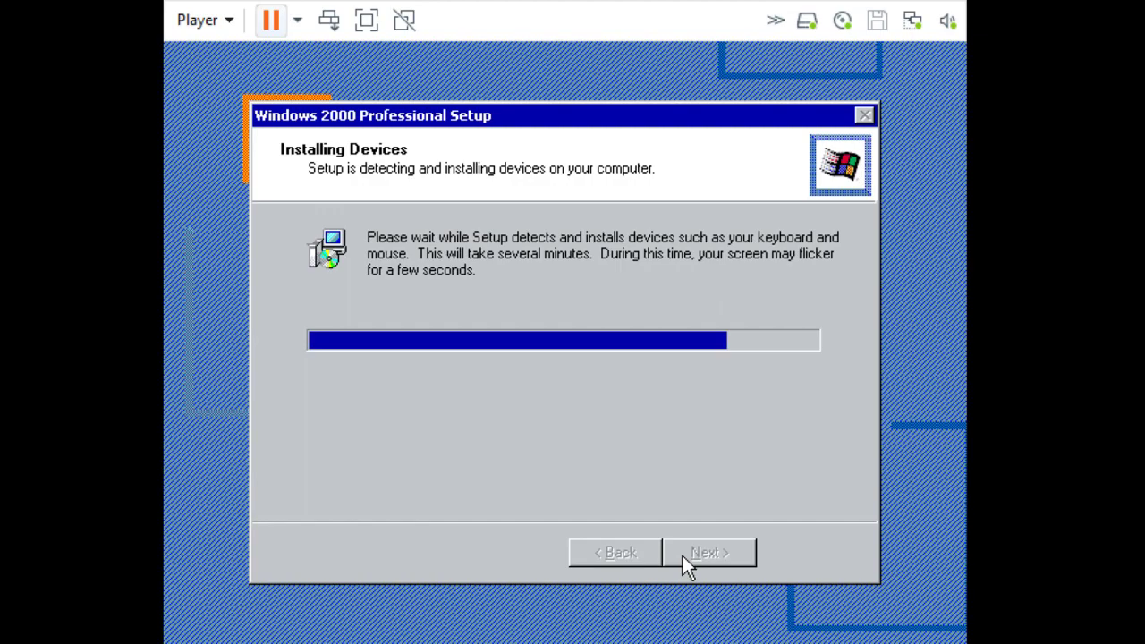
{"action": "left_click", "coordinate": [683, 556]}
Enter the owner's name and organization, then continue past the product key page.
{"action": "type", "text": "Jon"}
{"action": "key", "text": "Tab"}
{"action": "type", "text": "Dank"}
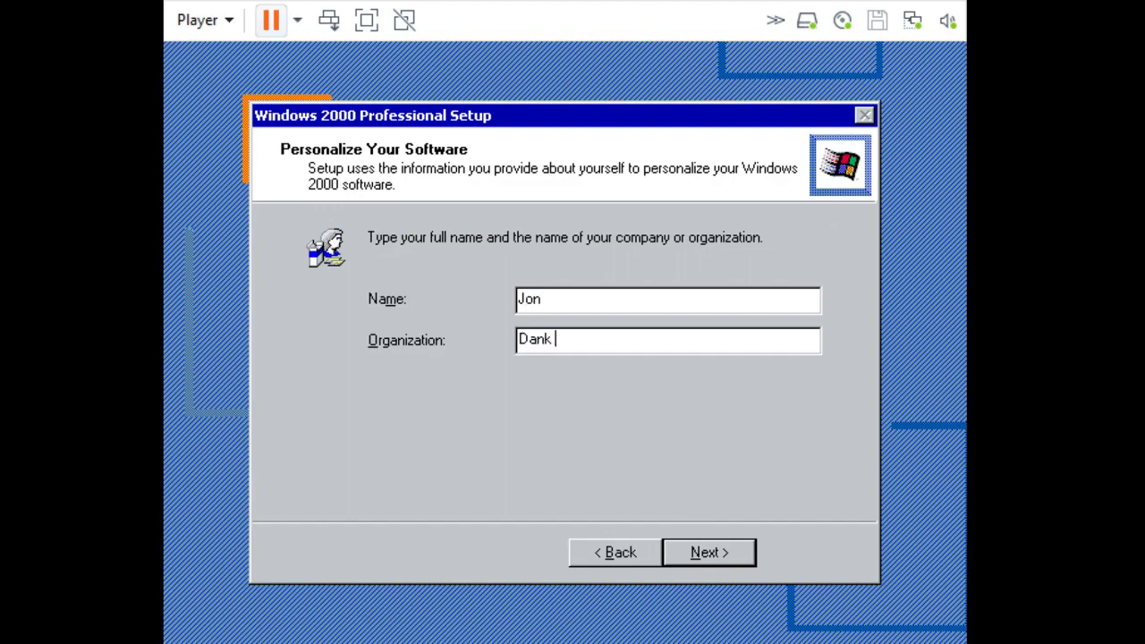
{"action": "left_click", "coordinate": [699, 545]}
{"action": "left_click", "coordinate": [699, 546]}
Name the computer WIN2KSOURCE and set and confirm the administrator password.
{"action": "type", "text": "SWIN2KSOURCE"}
{"action": "left_click", "coordinate": [627, 433]}
{"action": "type", "text": "****"}
{"action": "left_click", "coordinate": [624, 472]}
{"action": "type", "text": "****"}
{"action": "key", "text": "Return"}
{"action": "left_click", "coordinate": [570, 383]}
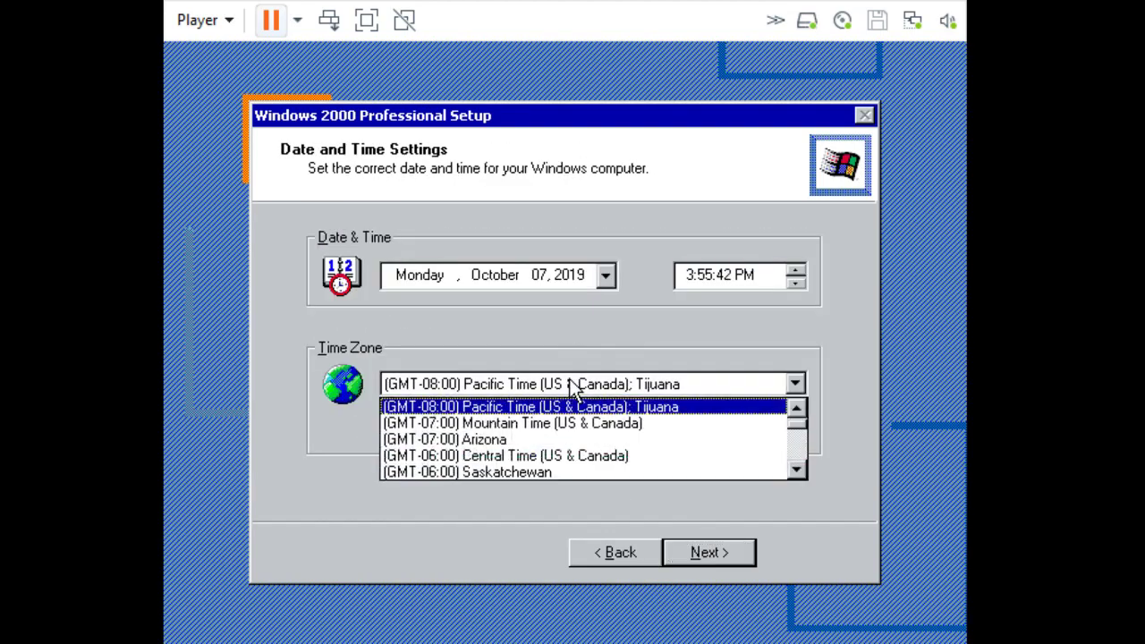
Choose Central Time, keep typical network settings and the default workgroup, and finish setup.
{"action": "left_click", "coordinate": [795, 471]}
{"action": "left_click", "coordinate": [687, 552]}
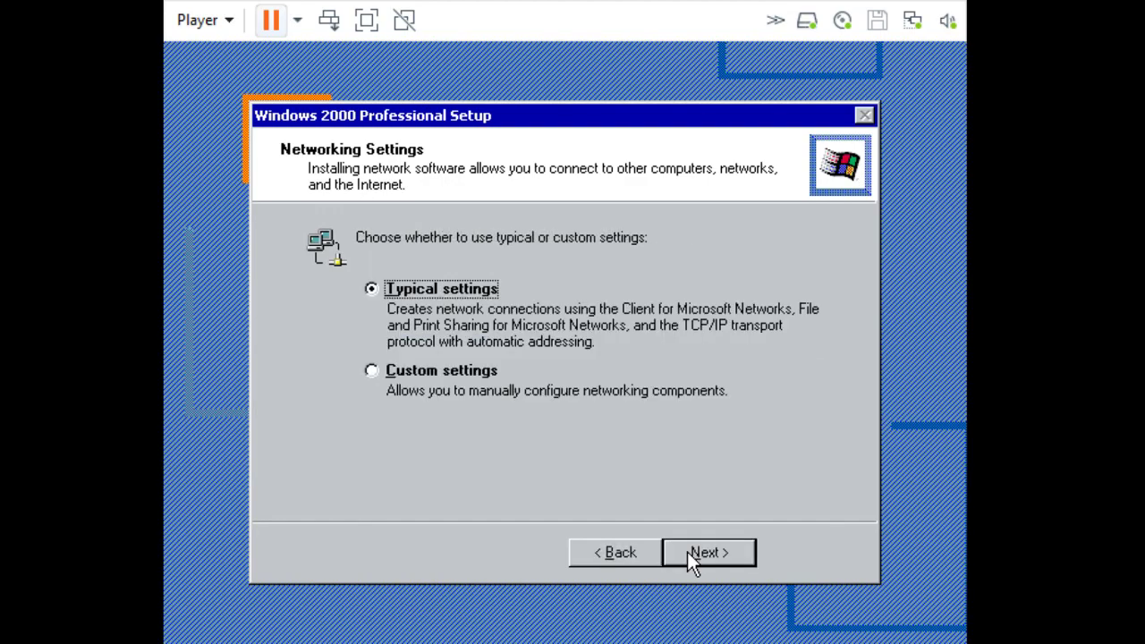
{"action": "left_click", "coordinate": [688, 552]}
{"action": "left_click", "coordinate": [708, 550]}
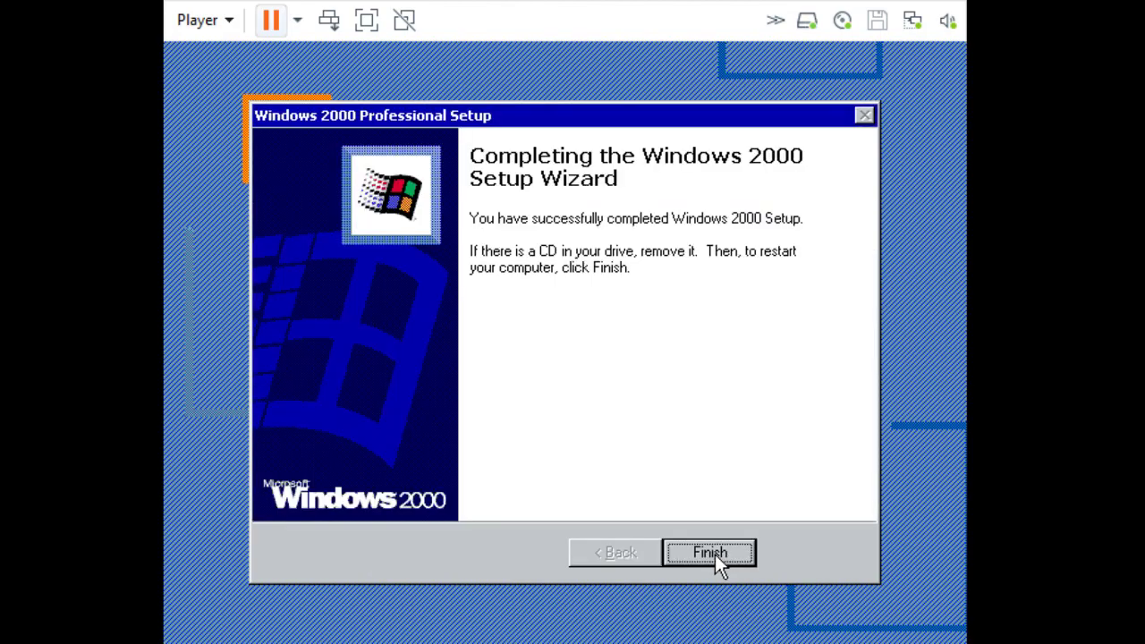
{"action": "left_click", "coordinate": [715, 554]}
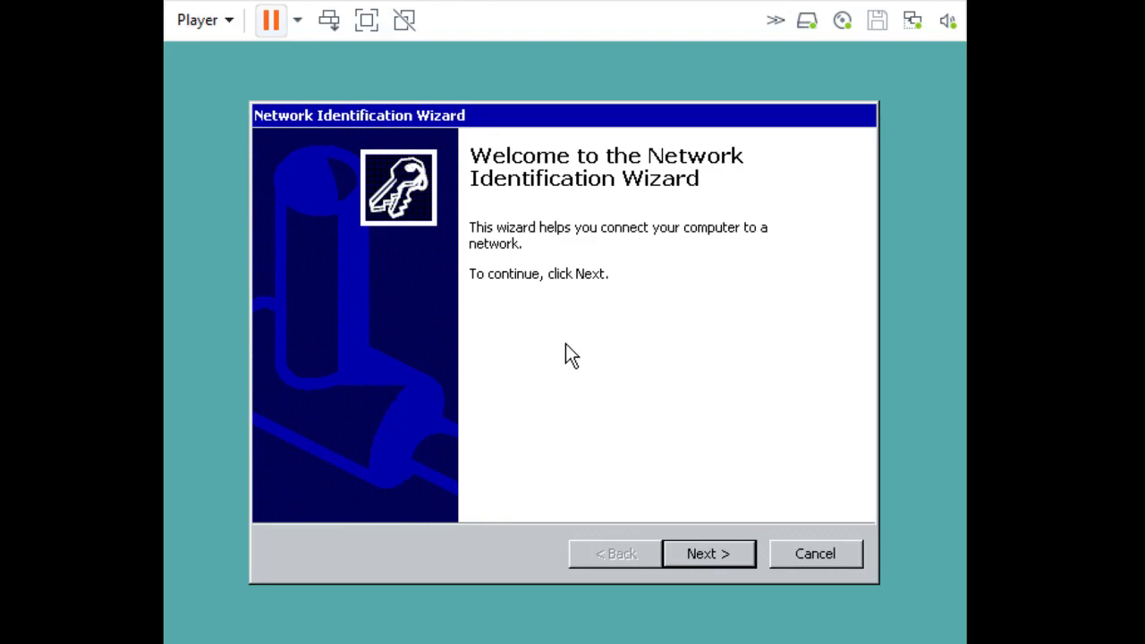
In the Network Identification Wizard, require users to enter a user name and password.
{"action": "left_click", "coordinate": [693, 553]}
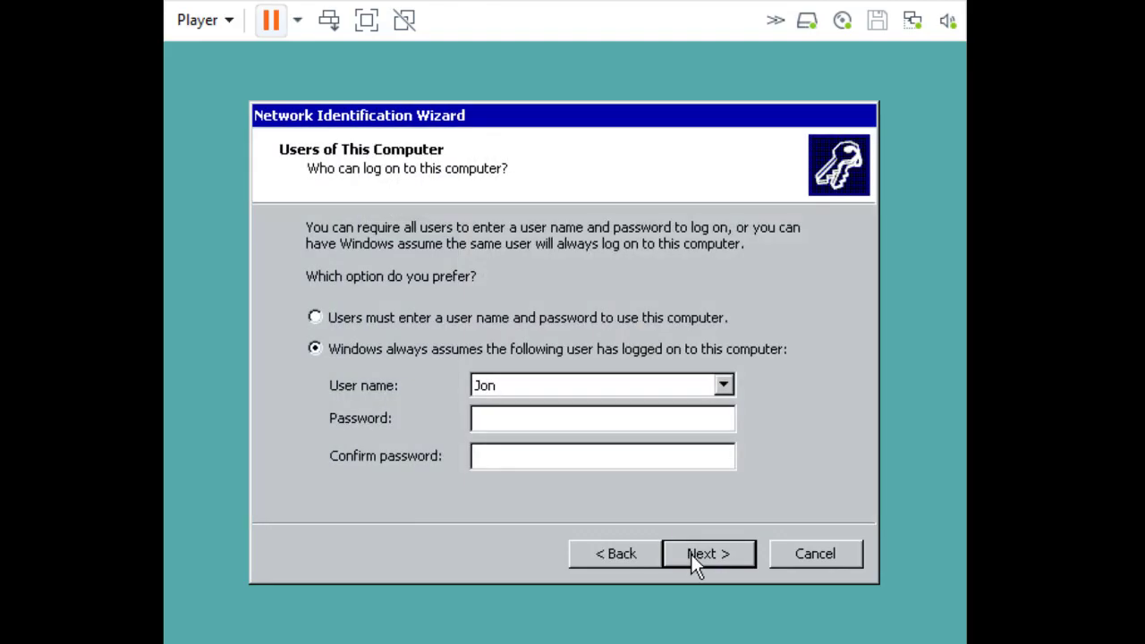
{"action": "type", "text": "****"}
{"action": "key", "text": "Tab"}
{"action": "type", "text": "****"}
{"action": "left_click", "coordinate": [612, 318]}
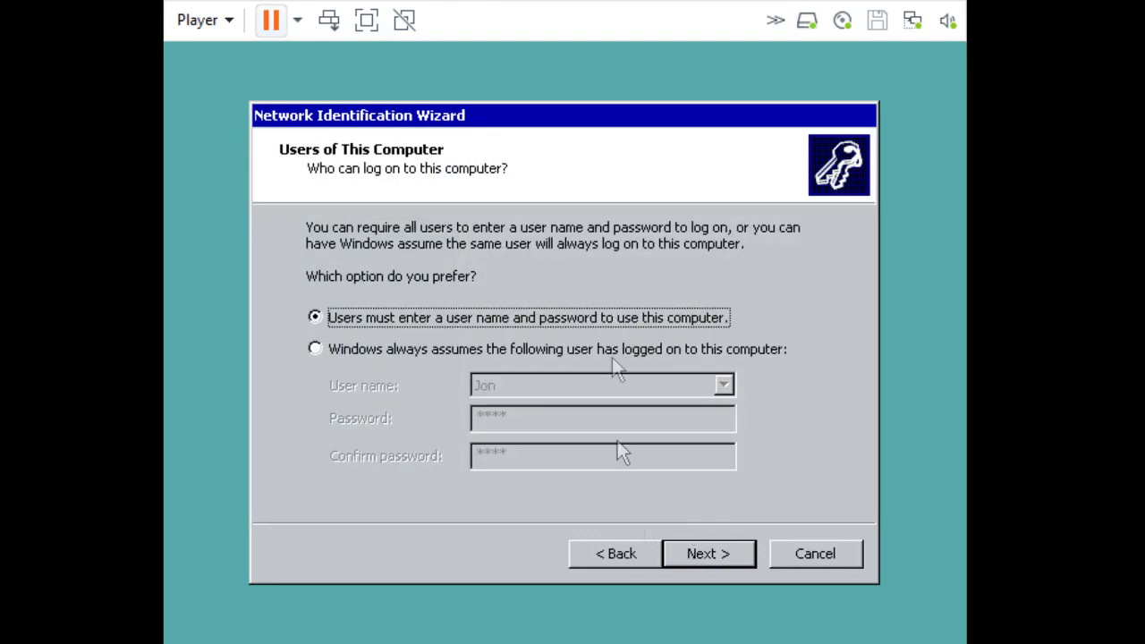
{"action": "left_click", "coordinate": [708, 554]}
Log on with the password and close the Getting Started window.
{"action": "type", "text": "****"}
{"action": "key", "text": "Return"}
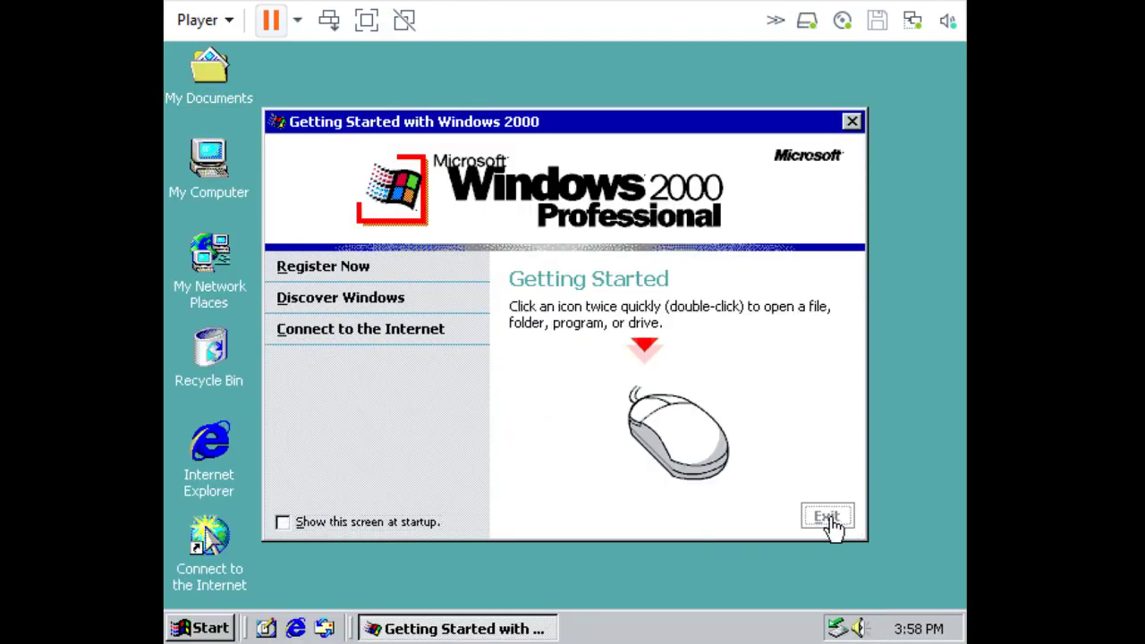
{"action": "left_click", "coordinate": [823, 519]}
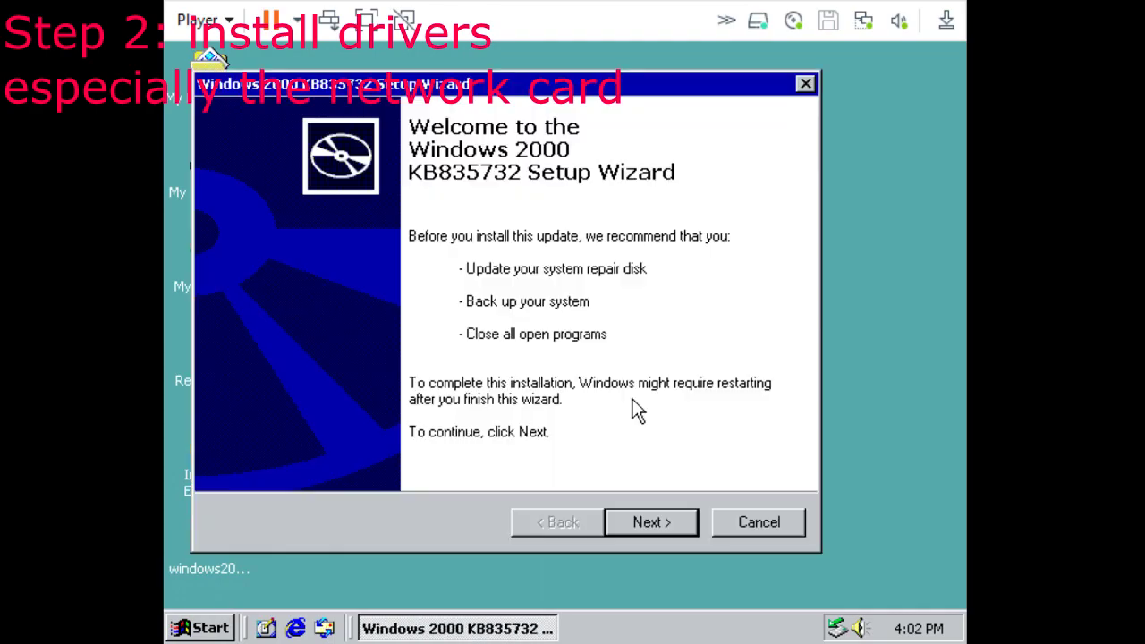
Accept the KB835732 licence, install the update, restart, and log back on.
{"action": "left_click", "coordinate": [651, 523]}
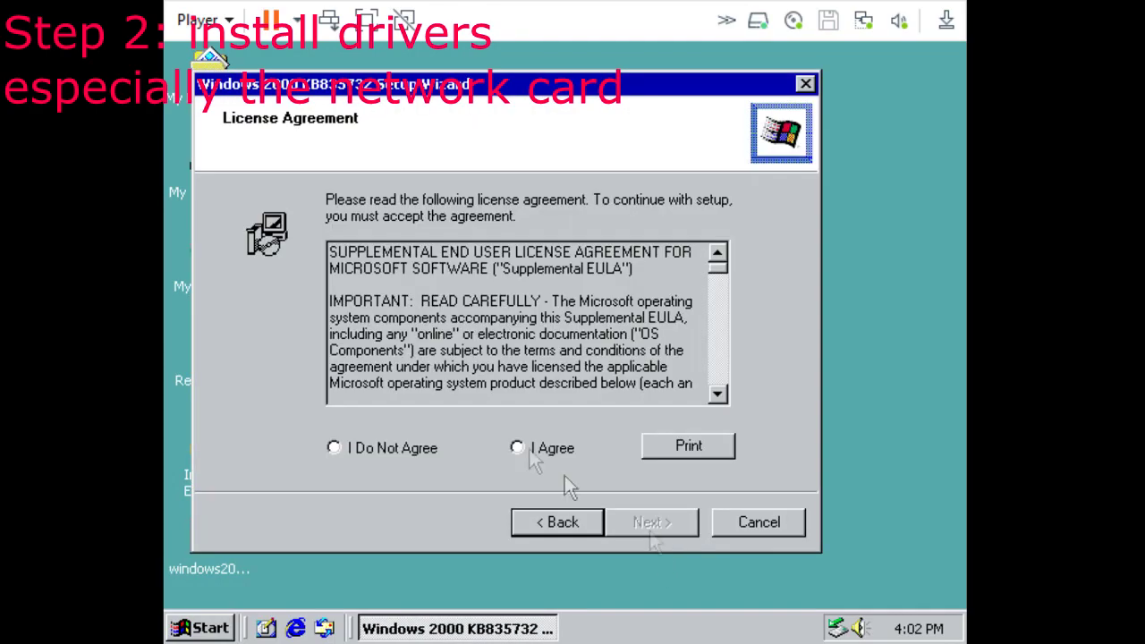
{"action": "left_click", "coordinate": [517, 447]}
{"action": "left_click", "coordinate": [674, 532]}
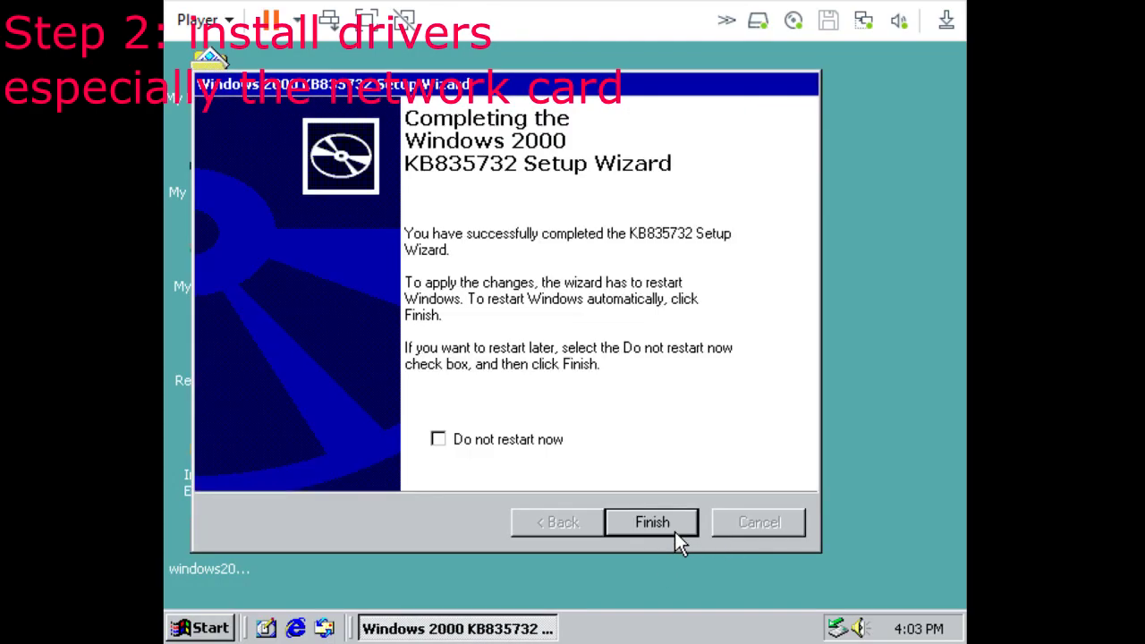
{"action": "left_click", "coordinate": [675, 532]}
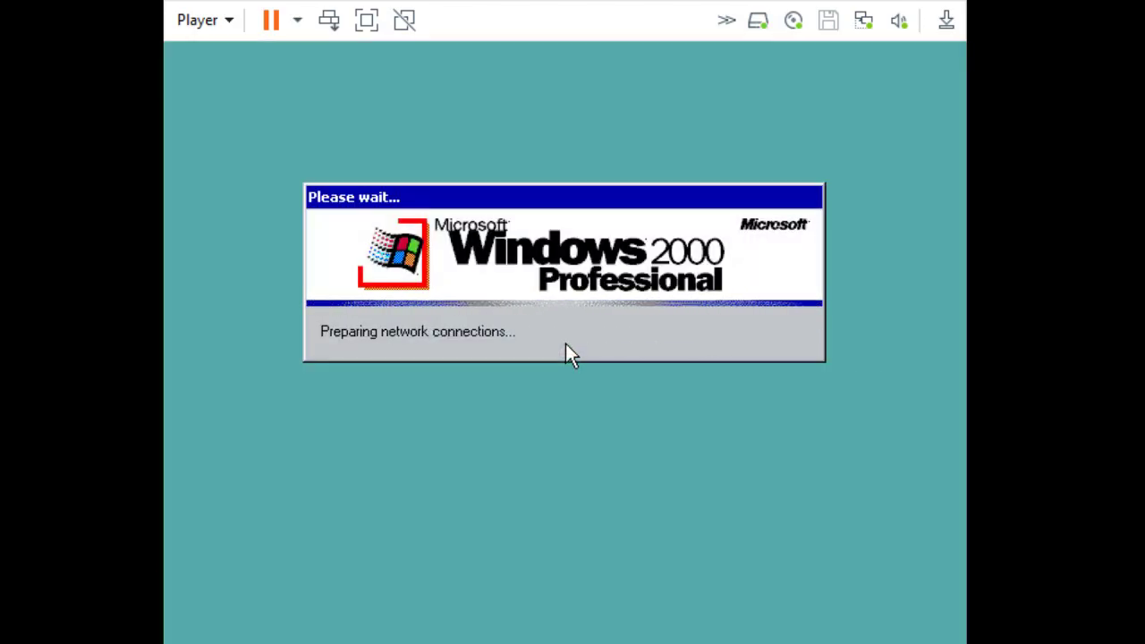
{"action": "key", "text": "Return"}
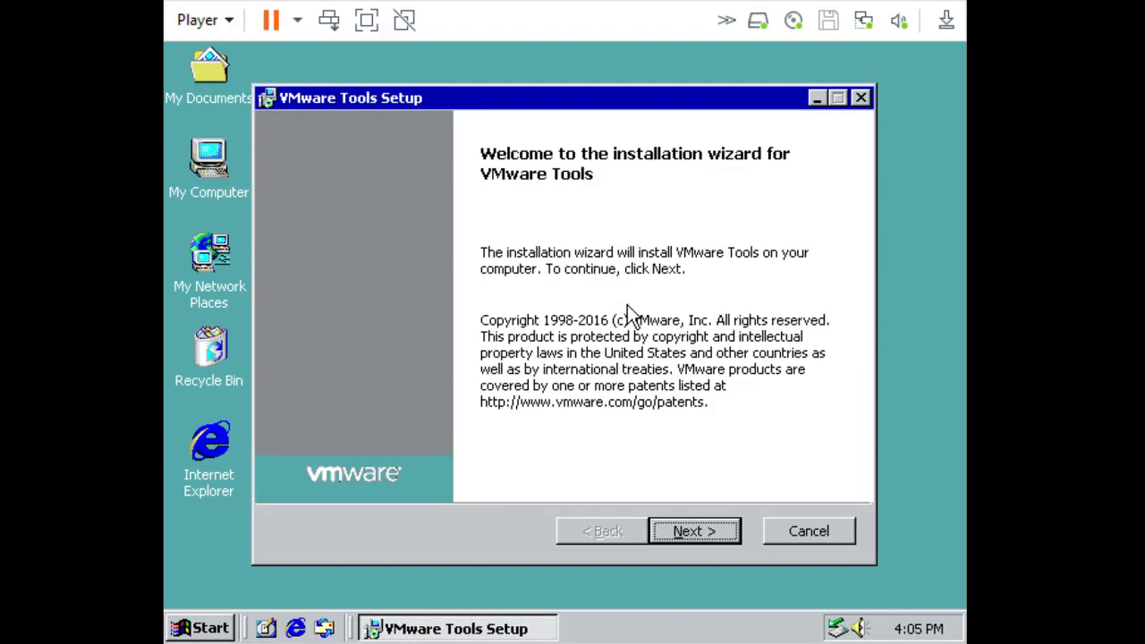
Install VMware Tools, allow the restart, and log on as Administrator.
{"action": "left_click", "coordinate": [668, 539]}
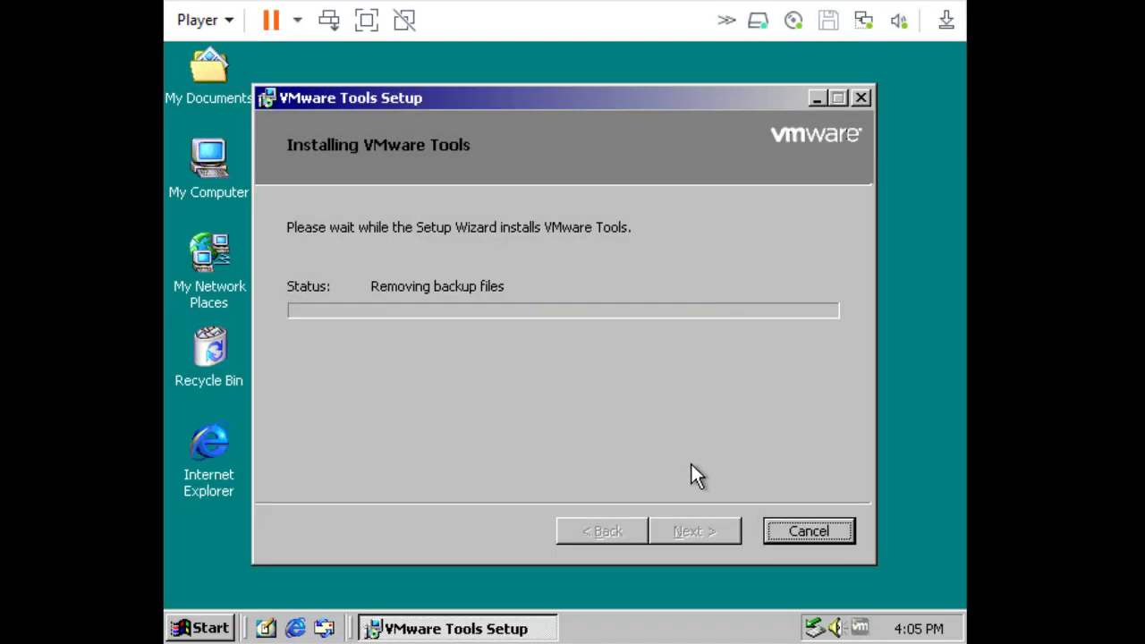
{"action": "key", "text": "Return"}
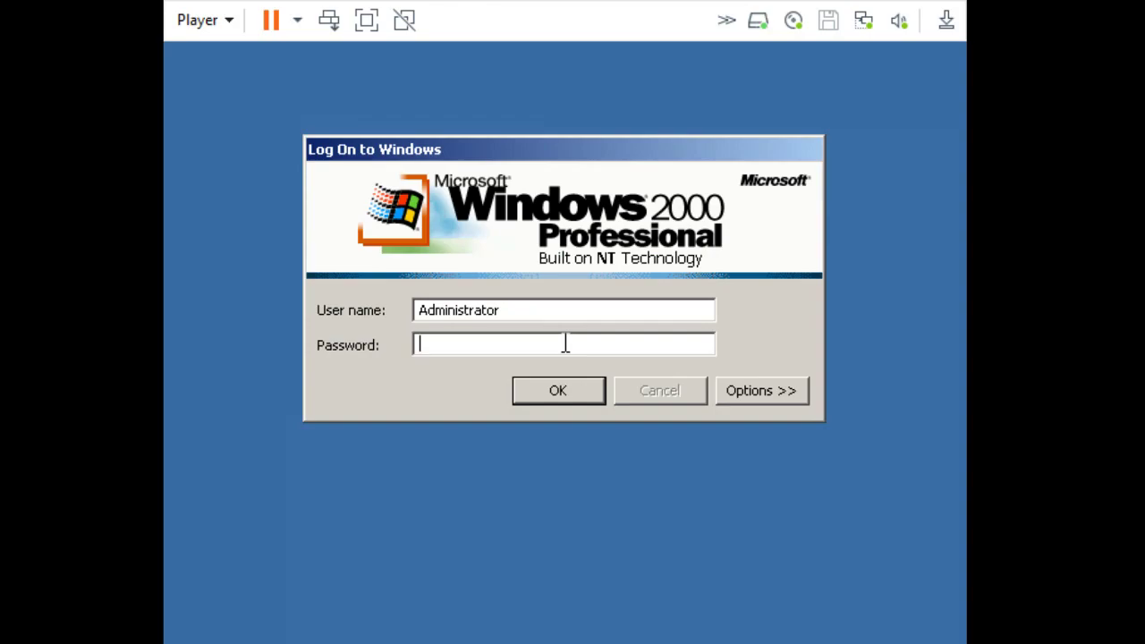
{"action": "type", "text": "*"}
{"action": "key", "text": "Return"}
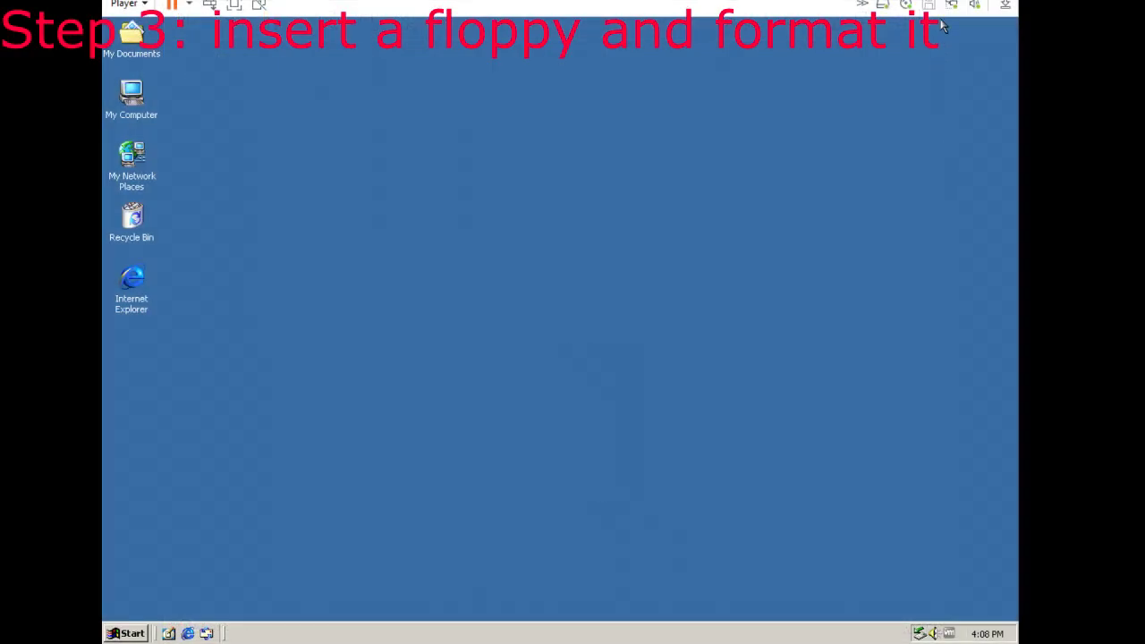
Format the floppy in A: from Command Prompt with volume label netboot.
{"action": "key", "text": "super+r"}
{"action": "type", "text": "cmd"}
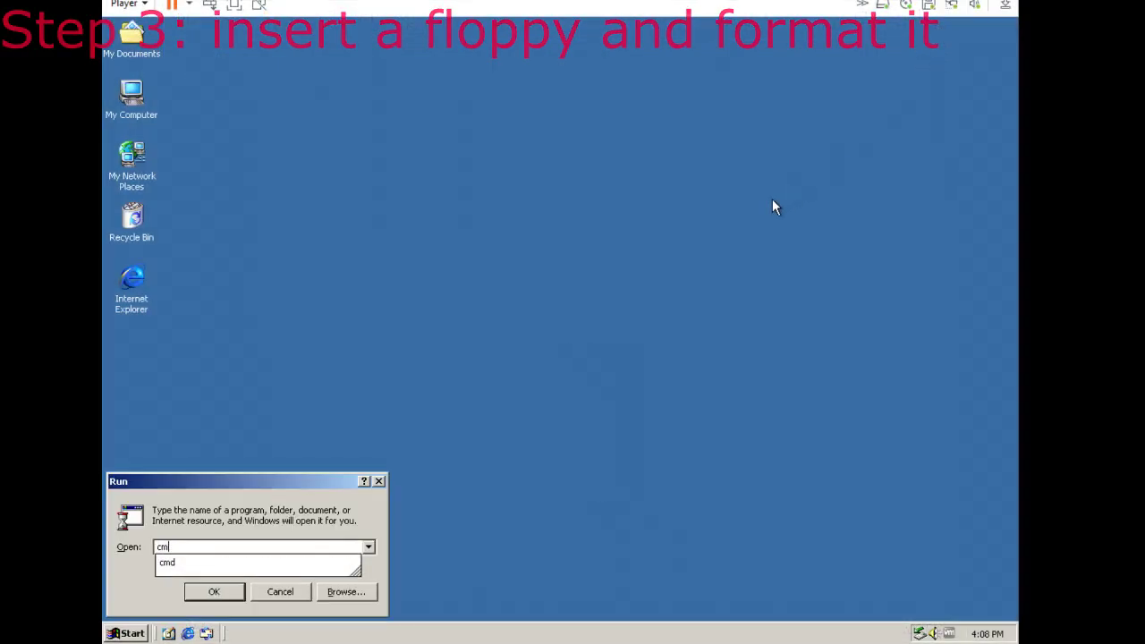
{"action": "key", "text": "Return"}
{"action": "type", "text": "format A:"}
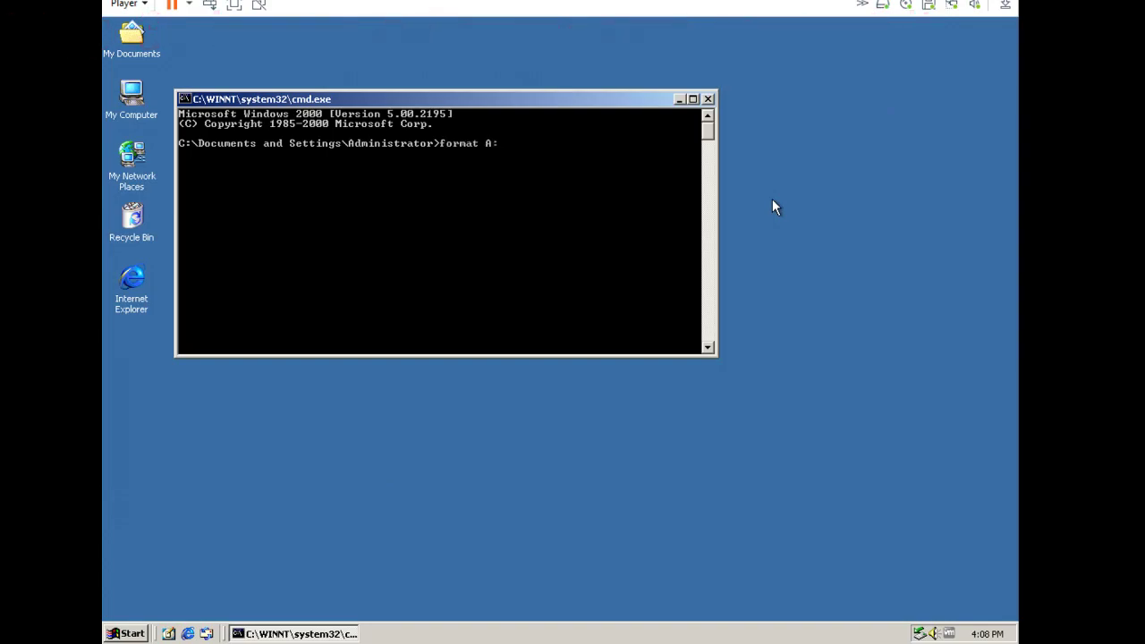
{"action": "key", "text": "Return"}
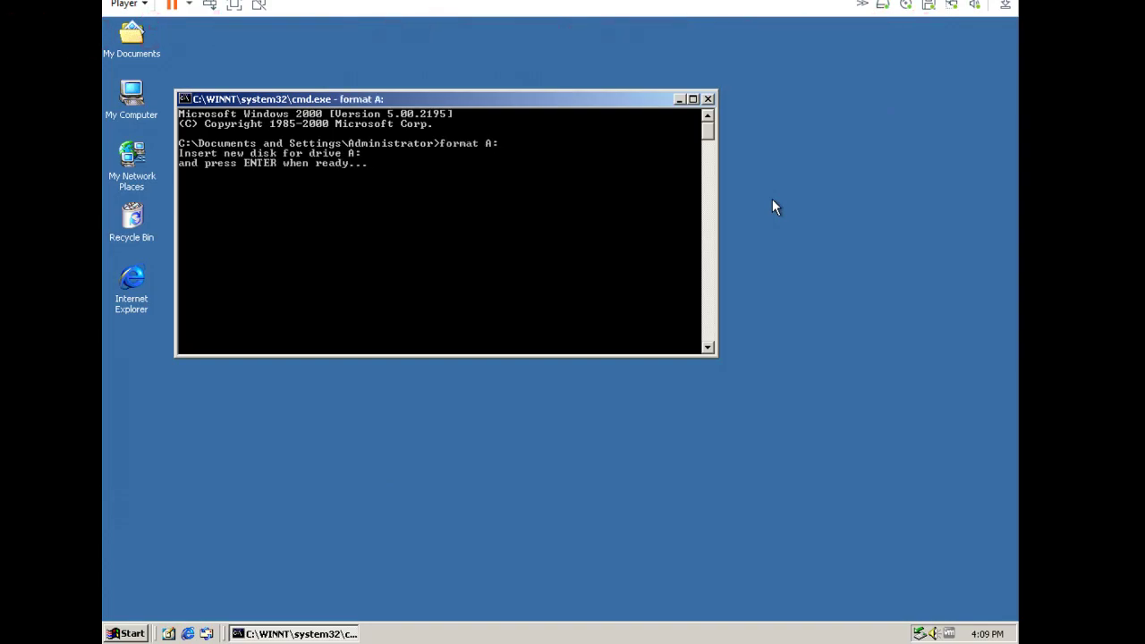
{"action": "key", "text": "Return"}
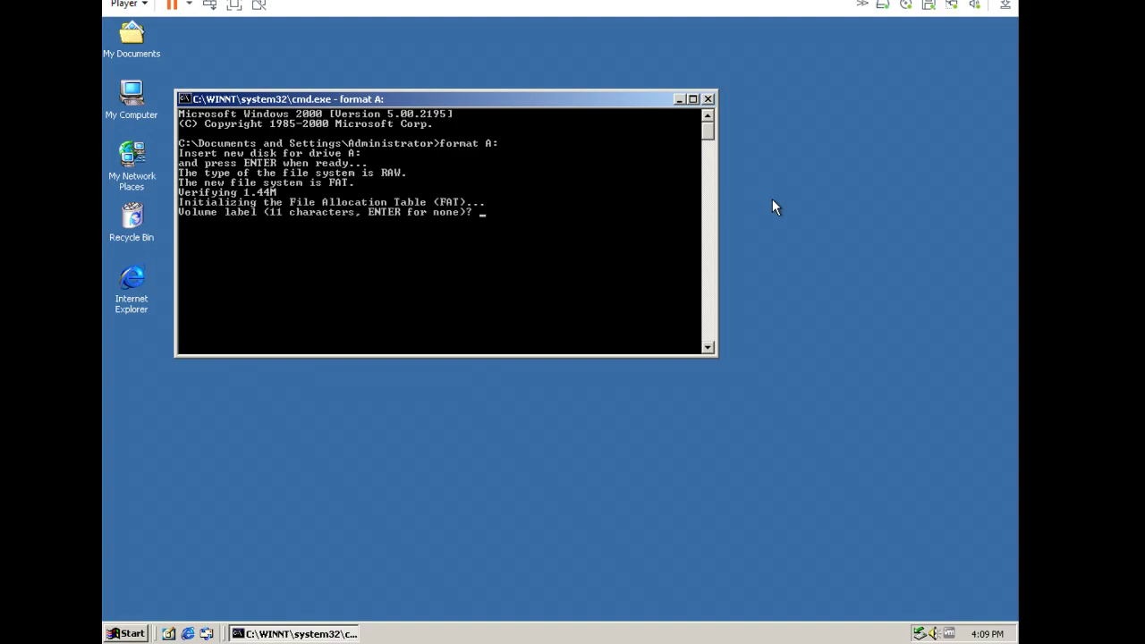
{"action": "type", "text": "tbo"}
{"action": "key", "text": "Return"}
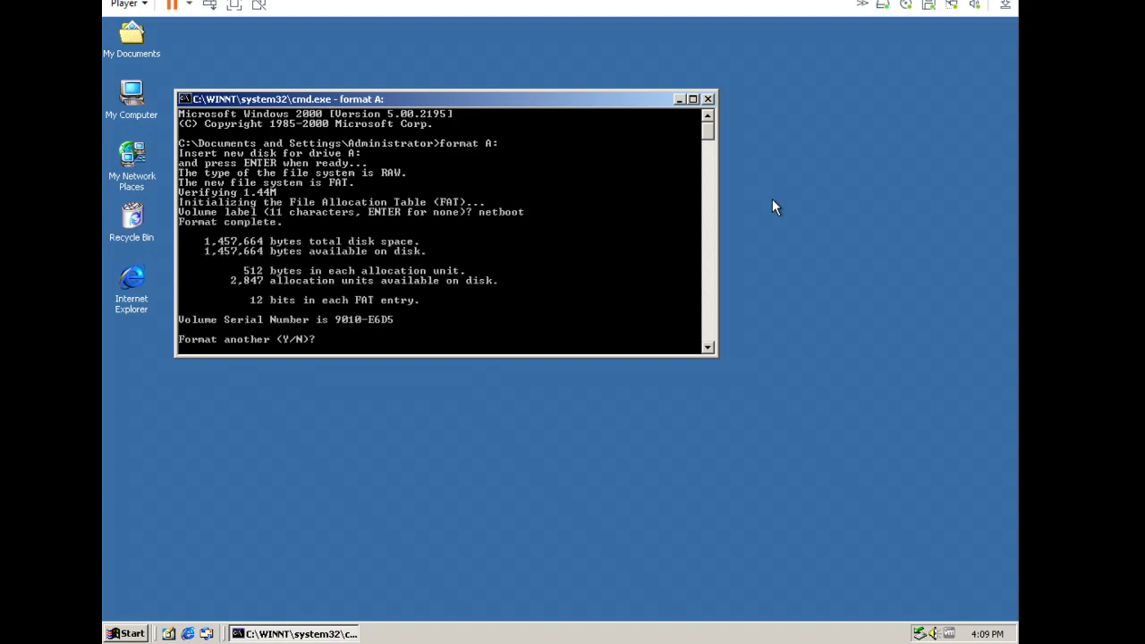
{"action": "type", "text": "n"}
{"action": "key", "text": "Return"}
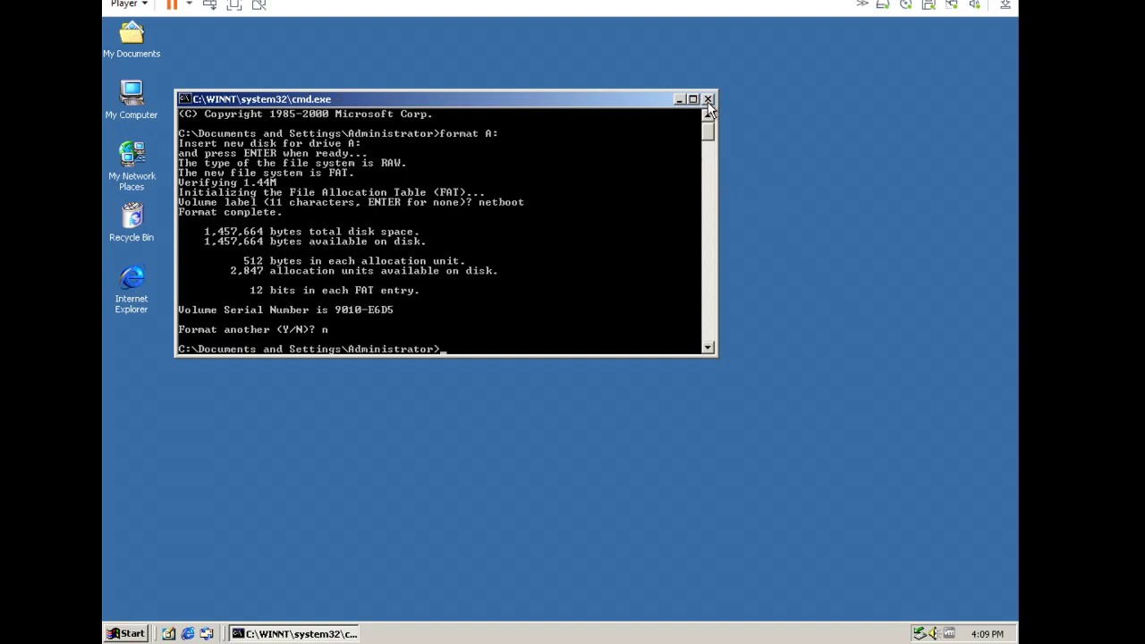
{"action": "left_click", "coordinate": [708, 98]}
Create a new folder named dank on the C: drive.
{"action": "double_click", "coordinate": [444, 210]}
{"action": "right_click", "coordinate": [486, 286]}
{"action": "left_click", "coordinate": [627, 430]}
{"action": "type", "text": "dank"}
{"action": "key", "text": "Return"}
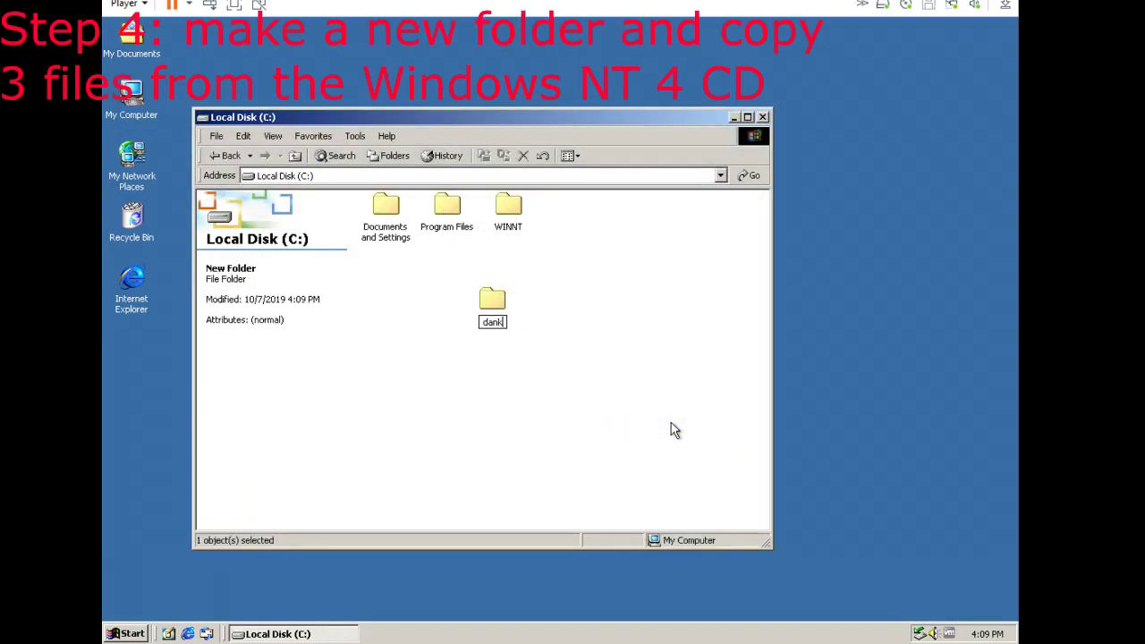
{"action": "key", "text": "Return"}
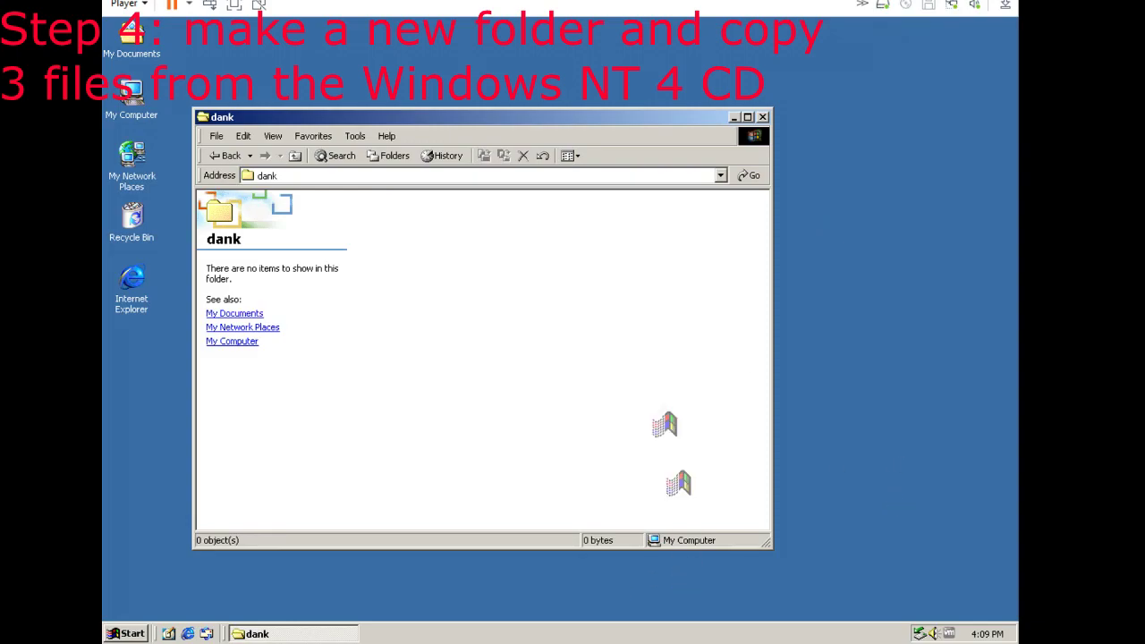
Select NCADMIN.EX_, NCADMIN.CN_ and NCADMIN.HL_ in the CD's D:\I386 folder.
{"action": "key", "text": "super+e"}
{"action": "double_click", "coordinate": [524, 225]}
{"action": "double_click", "coordinate": [635, 227]}
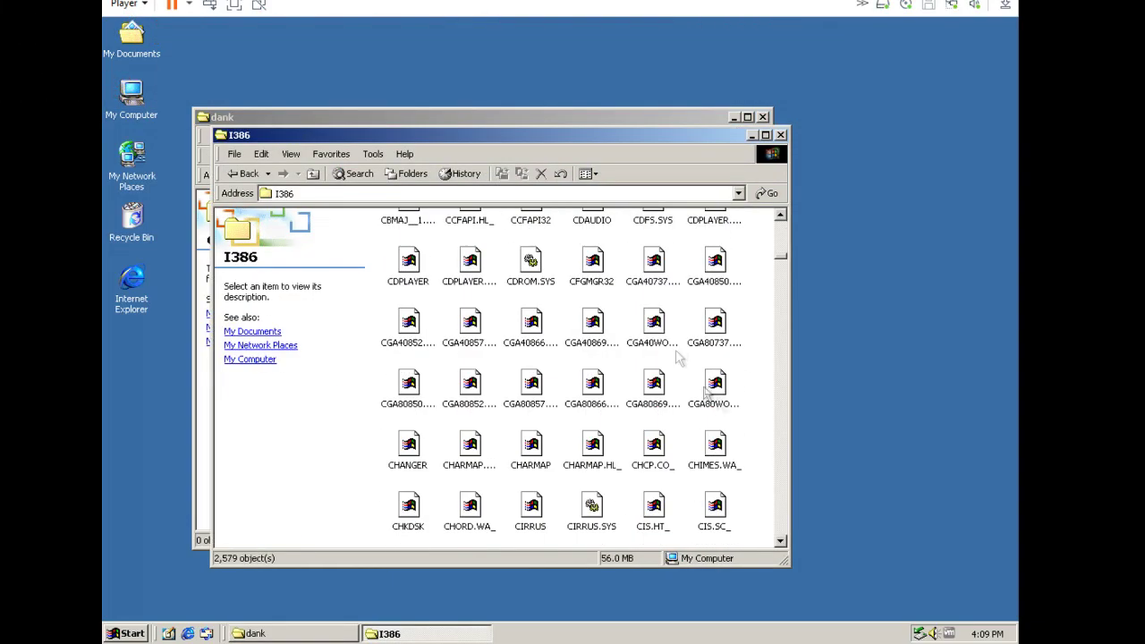
{"action": "type", "text": "nbtstat"}
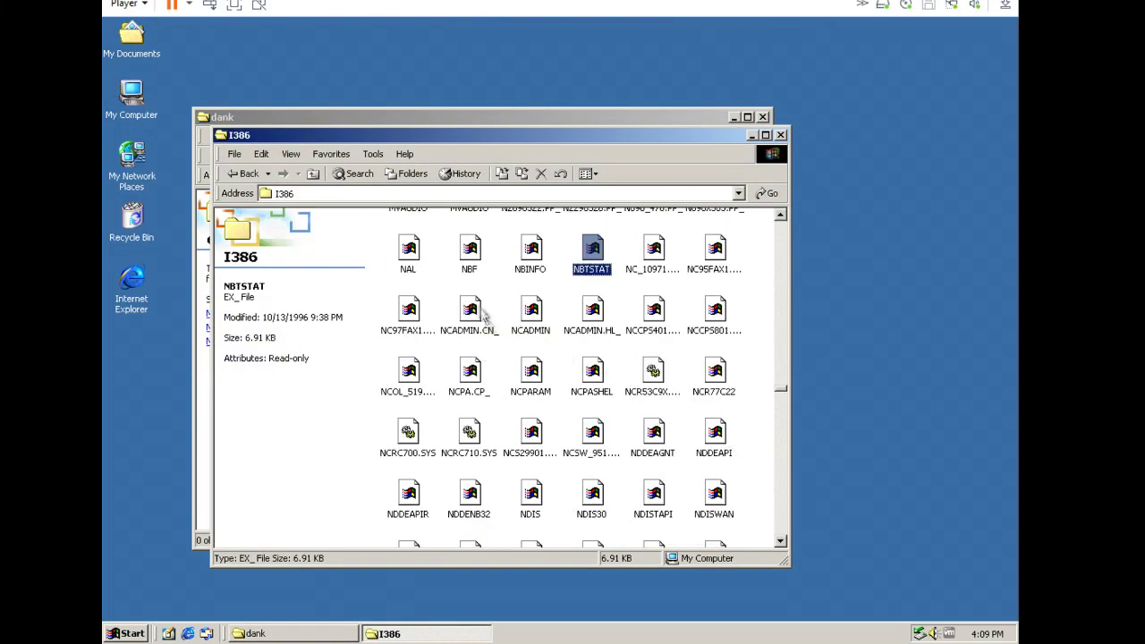
{"action": "left_click", "coordinate": [531, 313]}
{"action": "left_click", "coordinate": [470, 314], "text": "ctrl"}
{"action": "left_click", "coordinate": [593, 313], "text": "ctrl"}
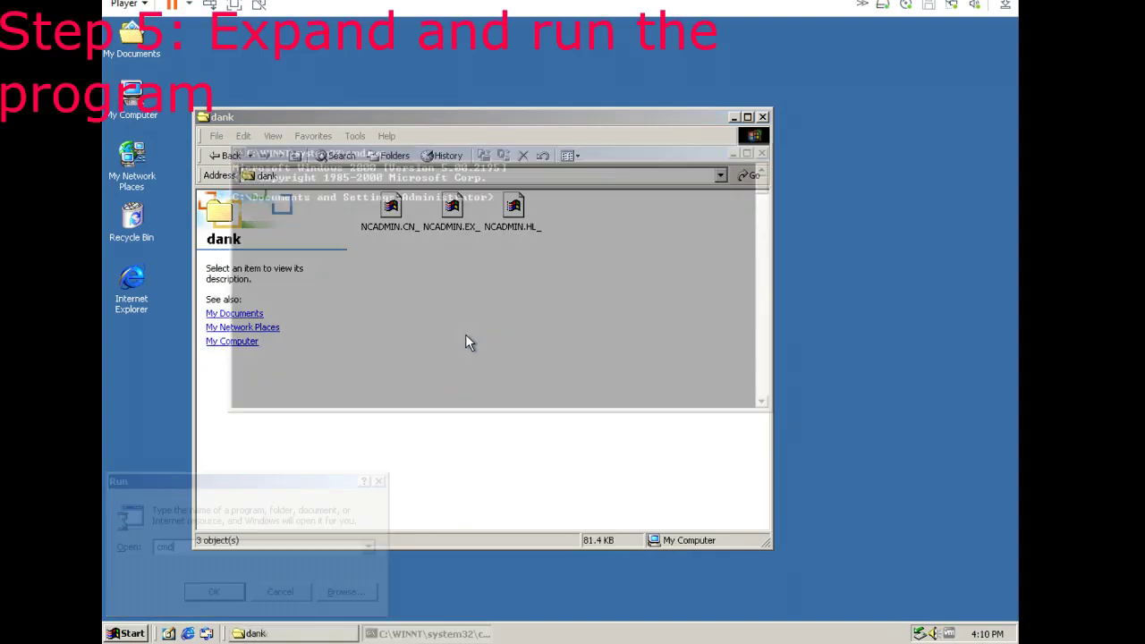
Expand the ncadmin files inside dank with 'expand -r ncadmin.*'.
{"action": "type", "text": "cd dank"}
{"action": "key", "text": "Return"}
{"action": "type", "text": "expand -r ncadmin.*"}
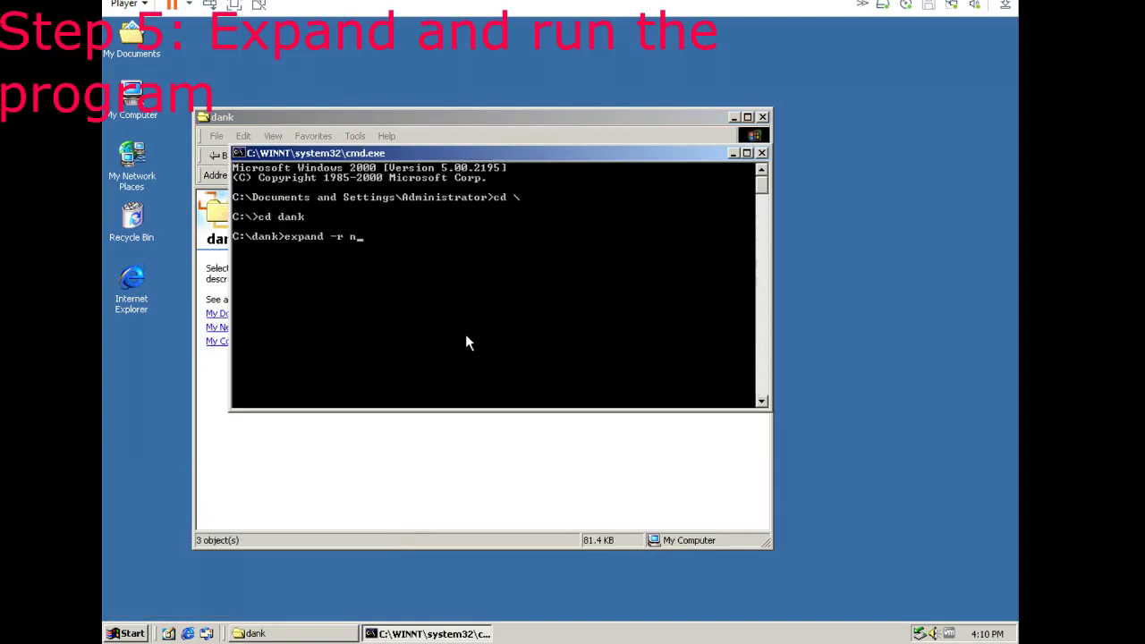
{"action": "key", "text": "Return"}
{"action": "left_click", "coordinate": [762, 153]}
Run ncadmin.exe to make a network startup disk, copying client files to C:\clients.
{"action": "double_click", "coordinate": [629, 207]}
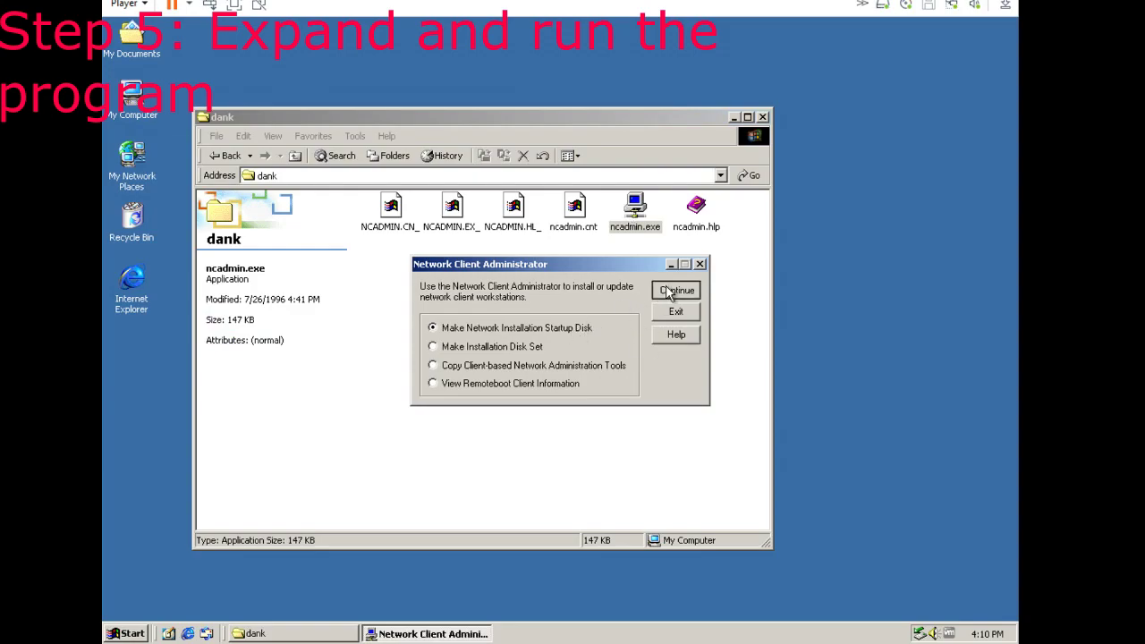
{"action": "left_click", "coordinate": [672, 289]}
{"action": "left_click", "coordinate": [640, 289]}
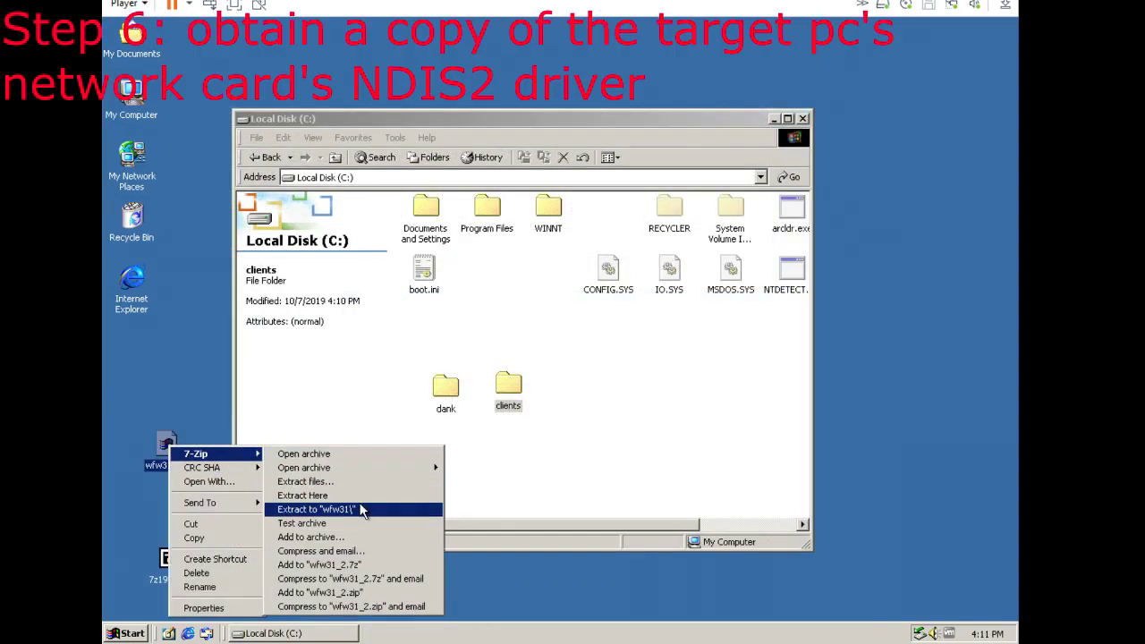
Extract the wfw31 archive and unpack wfw31.exe's driver files to Desktop\wfw31.
{"action": "left_click", "coordinate": [358, 507]}
{"action": "double_click", "coordinate": [614, 378]}
{"action": "double_click", "coordinate": [335, 157]}
{"action": "left_click", "coordinate": [626, 436]}
{"action": "left_click", "coordinate": [631, 437]}
{"action": "left_click", "coordinate": [593, 353]}
{"action": "left_click", "coordinate": [695, 305]}
{"action": "left_click", "coordinate": [502, 463]}
{"action": "left_click", "coordinate": [591, 476]}
{"action": "left_click", "coordinate": [627, 437]}
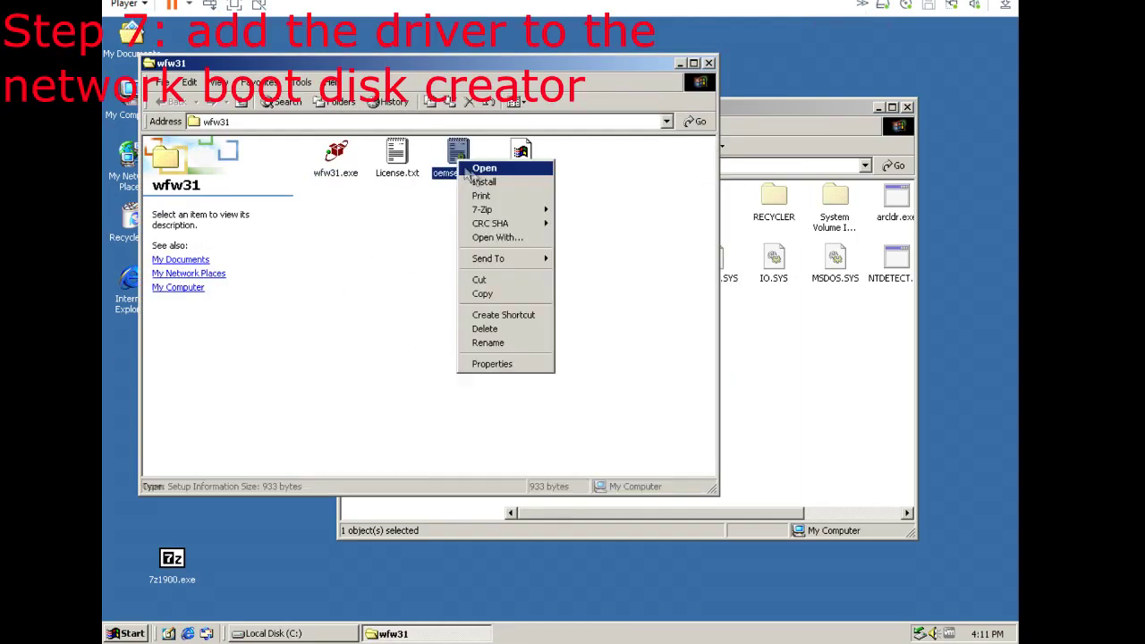
Open oemsetup.inf and clients\msclient\NETSETUP\wcnet.inf in Notepad.
{"action": "left_click", "coordinate": [618, 380]}
{"action": "double_click", "coordinate": [617, 380]}
{"action": "double_click", "coordinate": [723, 273]}
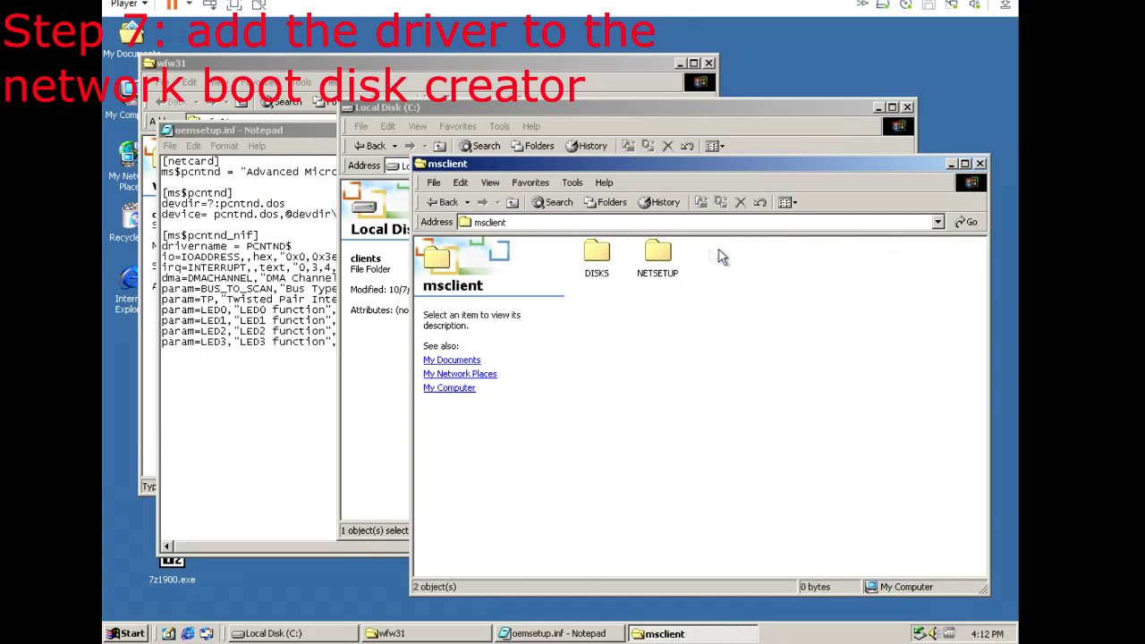
{"action": "double_click", "coordinate": [659, 252]}
{"action": "scroll", "coordinate": [979, 435], "scroll_direction": "down", "scroll_amount": 5}
{"action": "scroll", "coordinate": [925, 476], "scroll_direction": "down", "scroll_amount": 3}
{"action": "right_click", "coordinate": [689, 491]}
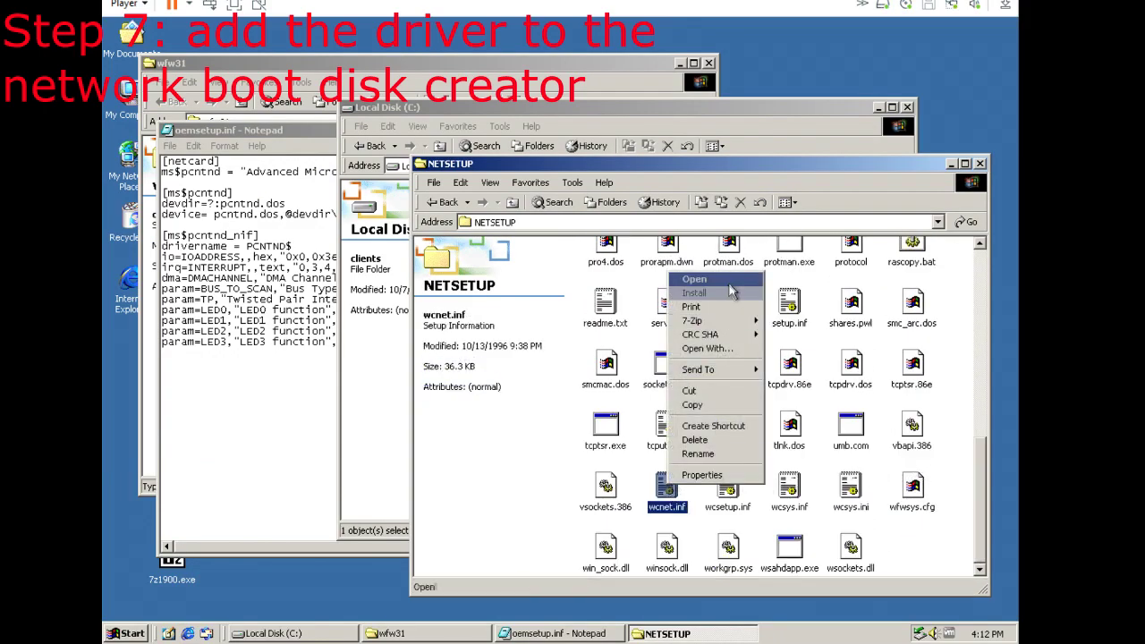
{"action": "left_click", "coordinate": [729, 284]}
{"action": "left_click", "coordinate": [281, 231]}
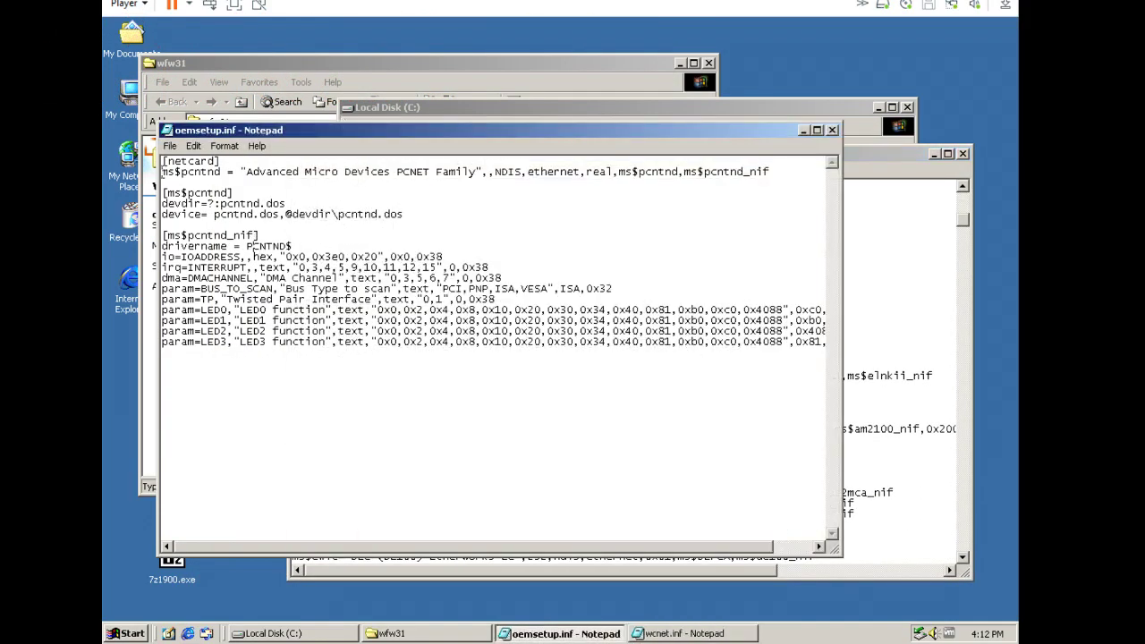
Copy the PCNET line from oemsetup.inf into wcnet.inf's [netcard] section and save.
{"action": "key", "text": "shift+End"}
{"action": "key", "text": "ctrl+c"}
{"action": "key", "text": "alt+Tab"}
{"action": "key", "text": "ctrl+v"}
{"action": "key", "text": "alt+f"}
{"action": "key", "text": "s"}
{"action": "scroll", "coordinate": [794, 324], "scroll_direction": "down", "scroll_amount": 10}
Paste the [ms$pcntnd] driver block from oemsetup.inf into wcnet.inf and save.
{"action": "key", "text": "alt+Tab"}
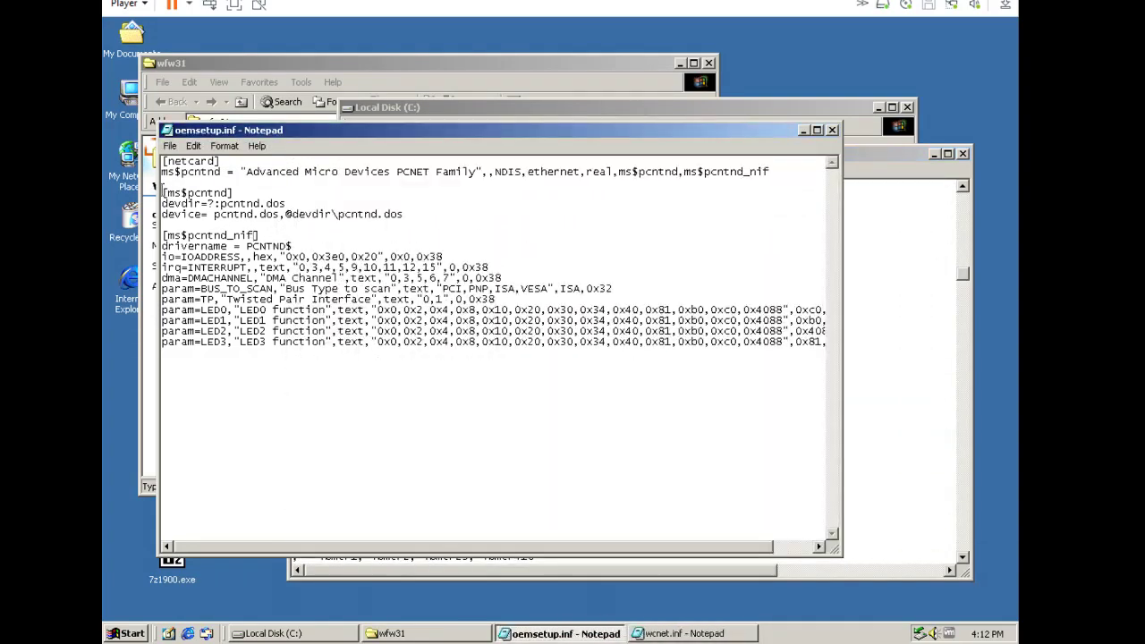
{"action": "key", "text": "shift+Down"}
{"action": "key", "text": "shift+Down"}
{"action": "key", "text": "shift+Down"}
{"action": "key", "text": "shift+Down"}
{"action": "key", "text": "shift+Down"}
{"action": "key", "text": "shift+Down"}
{"action": "key", "text": "shift+Down"}
{"action": "key", "text": "shift+Down"}
{"action": "key", "text": "shift+Down"}
{"action": "key", "text": "shift+Down"}
{"action": "key", "text": "shift+Down"}
{"action": "key", "text": "shift+Down"}
{"action": "key", "text": "shift+Down"}
{"action": "key", "text": "shift+Down"}
{"action": "key", "text": "shift+Down"}
{"action": "key", "text": "alt+Tab"}
{"action": "left_click", "coordinate": [400, 222]}
{"action": "key", "text": "ctrl+v"}
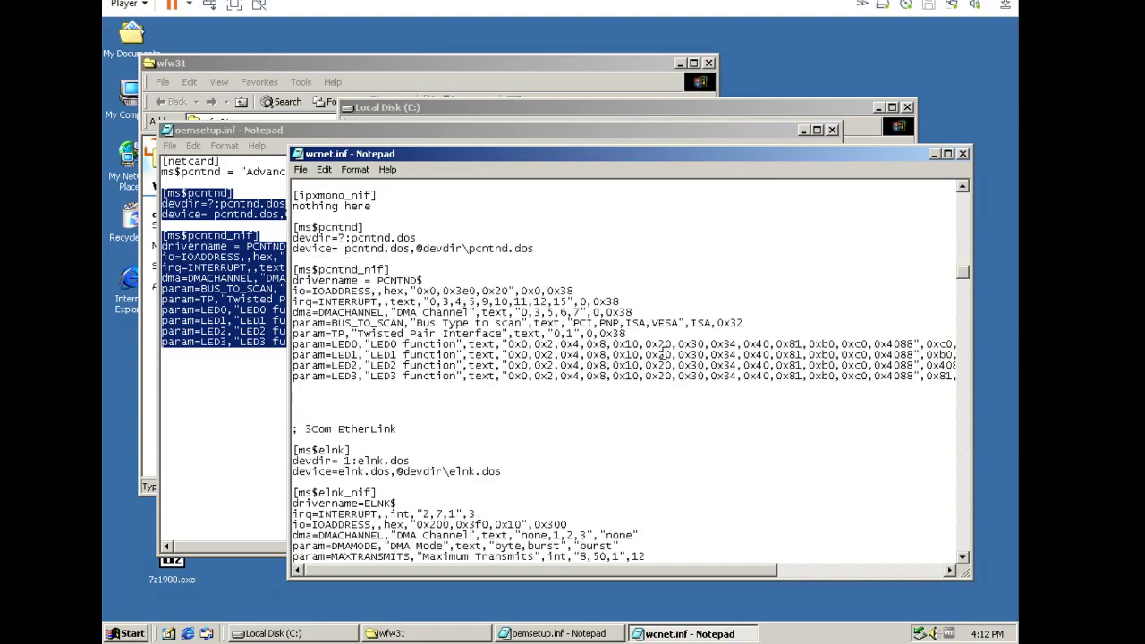
{"action": "key", "text": "Delete"}
{"action": "key", "text": "Delete"}
{"action": "key", "text": "Delete"}
{"action": "left_click", "coordinate": [300, 169]}
{"action": "left_click", "coordinate": [322, 215]}
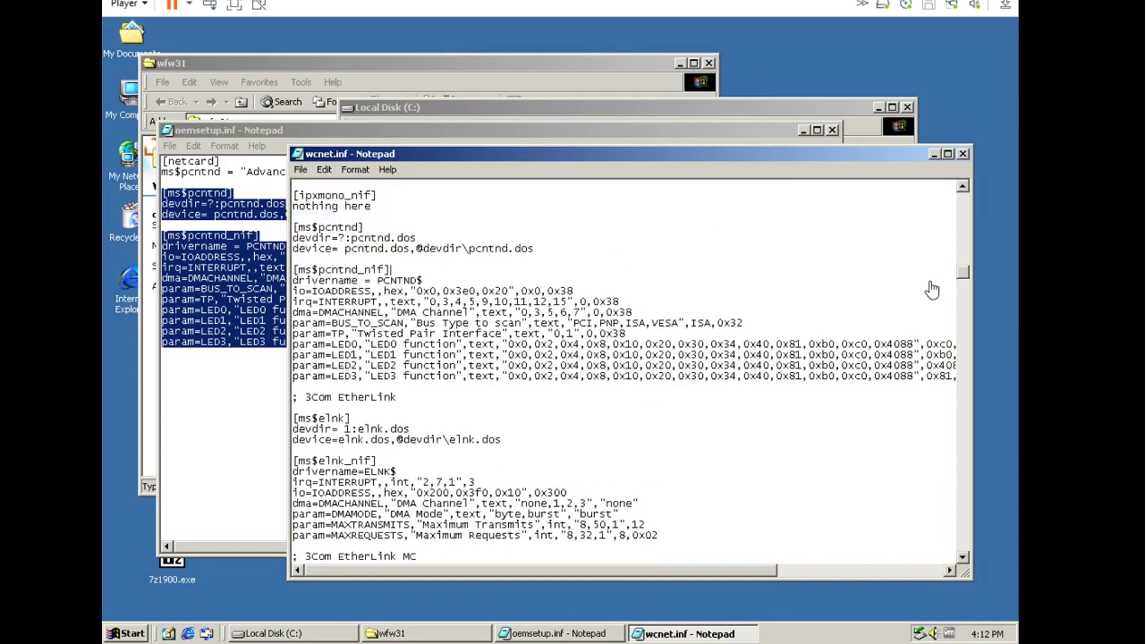
Close both files and copy pcntnd.dos from wfw31 into the NETSETUP folder.
{"action": "left_click", "coordinate": [963, 154]}
{"action": "left_click", "coordinate": [832, 130]}
{"action": "double_click", "coordinate": [614, 376]}
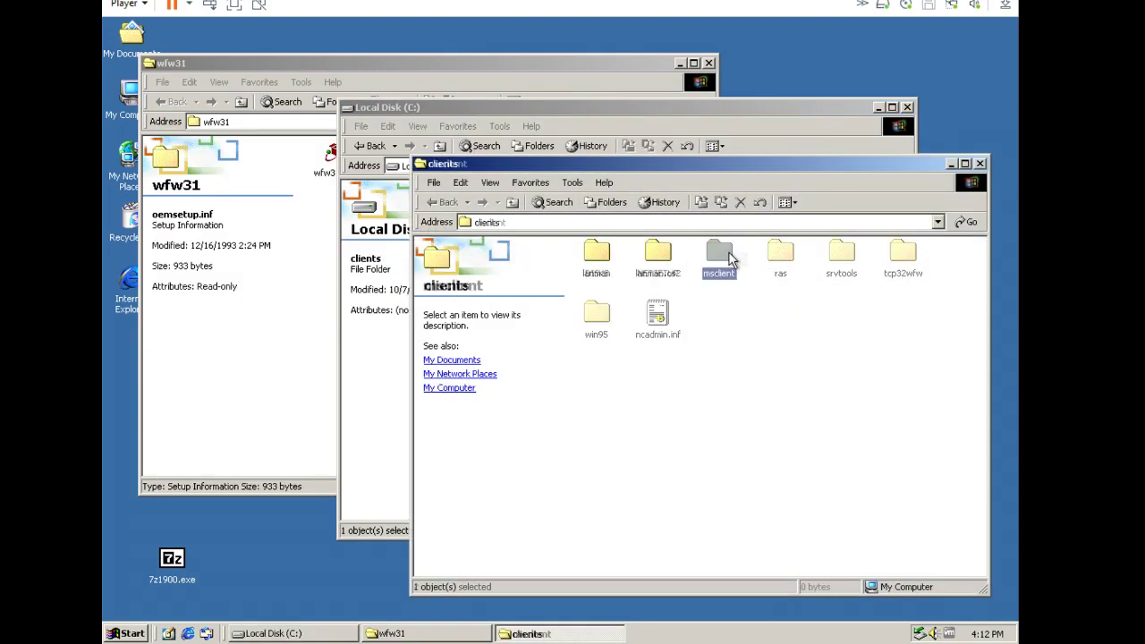
{"action": "double_click", "coordinate": [723, 250]}
{"action": "left_click", "coordinate": [327, 70]}
{"action": "left_click_drag", "start_coordinate": [519, 154], "coordinate": [765, 422]}
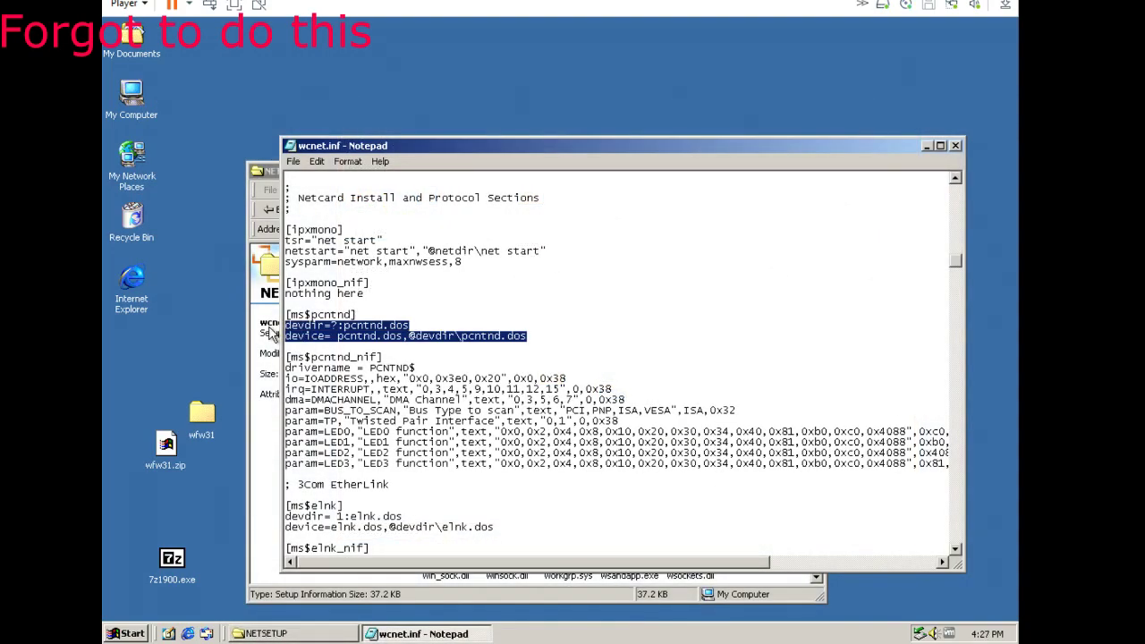
Replace the [ms$pcntnd] lines with ndis2=1:pcntnd.dos and save wcnet.inf.
{"action": "key", "text": "Delete"}
{"action": "type", "text": "ndis2=1"}
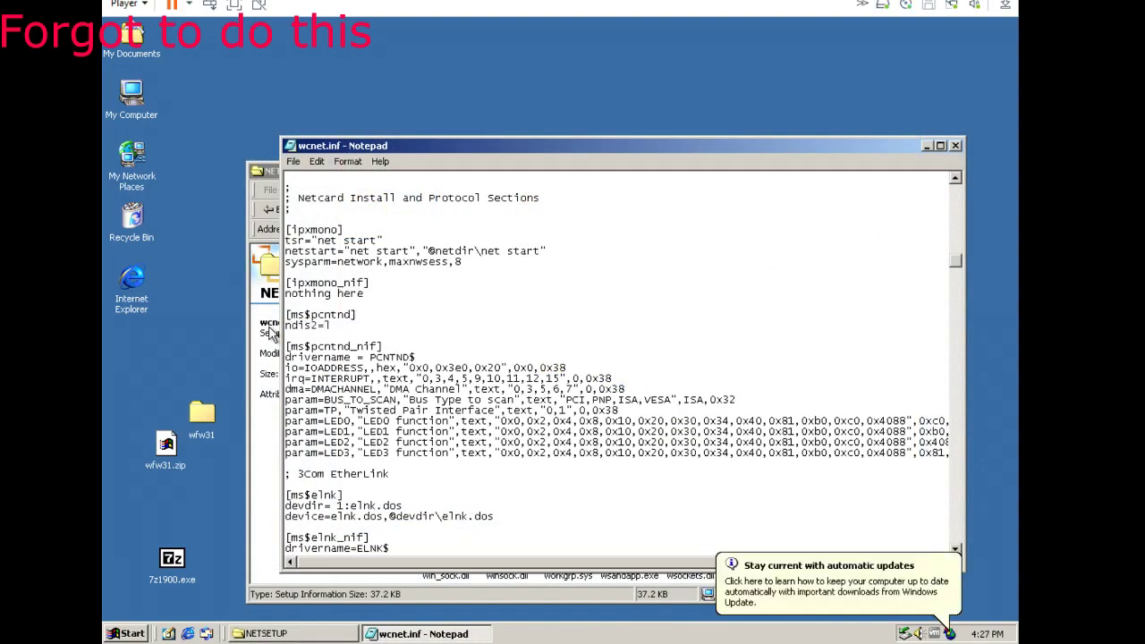
{"action": "type", "text": ":pcntnd.dos"}
{"action": "left_click", "coordinate": [293, 161]}
{"action": "left_click", "coordinate": [308, 212]}
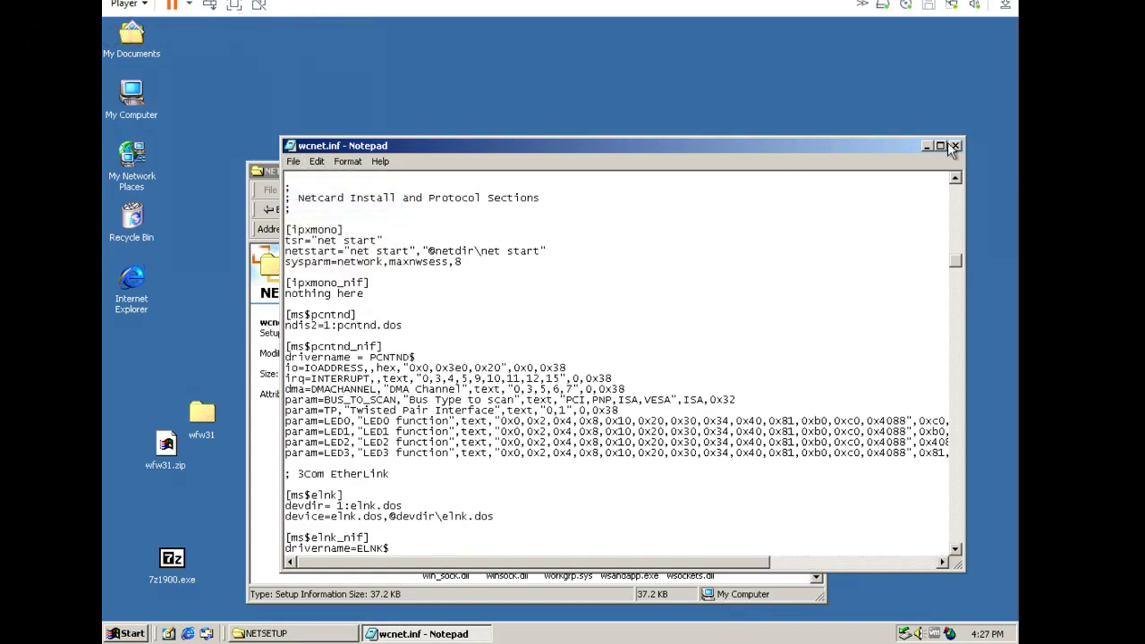
{"action": "left_click", "coordinate": [956, 145]}
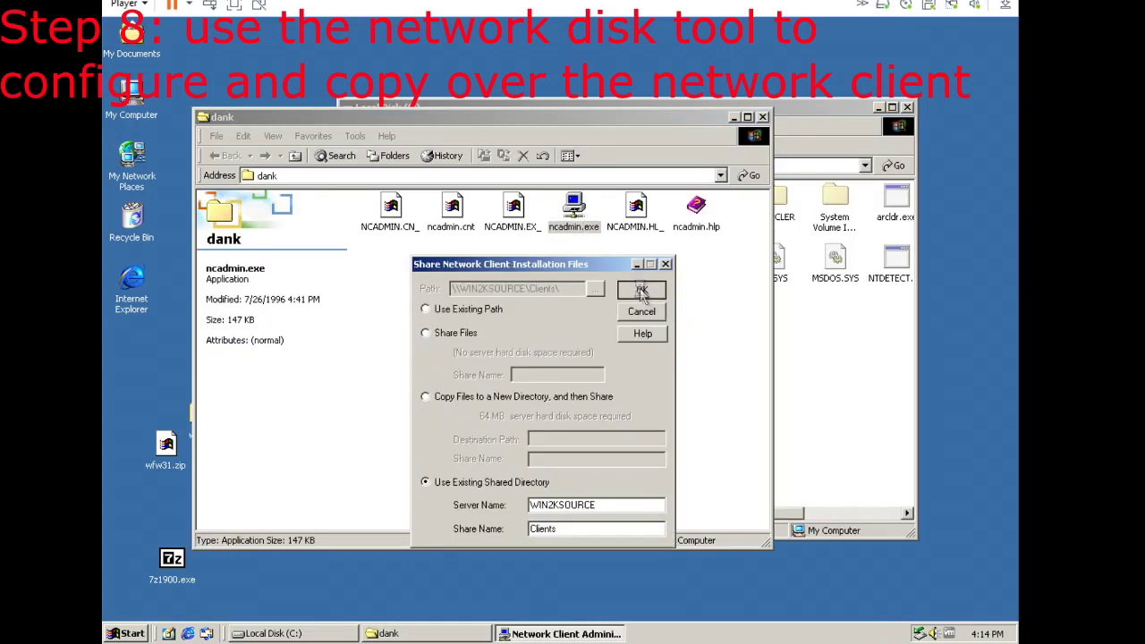
Confirm the share settings and choose the AMD PCNET Family adapter for the startup disk.
{"action": "left_click", "coordinate": [641, 291]}
{"action": "left_click", "coordinate": [695, 444]}
{"action": "scroll", "coordinate": [549, 487], "scroll_direction": "down", "scroll_amount": 5}
{"action": "left_click", "coordinate": [550, 504]}
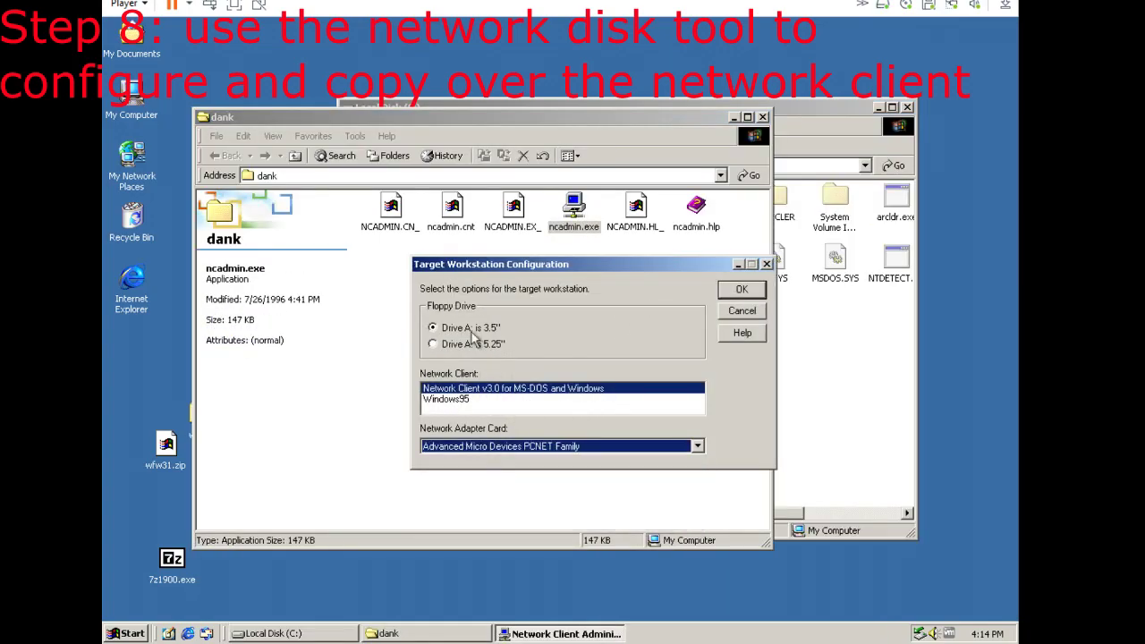
{"action": "left_click", "coordinate": [742, 289]}
Create the DOSBOOT startup disk with DHCP off, IP 192.168.1.72 and mask 255.255.255.0.
{"action": "type", "text": "DOSBOOT"}
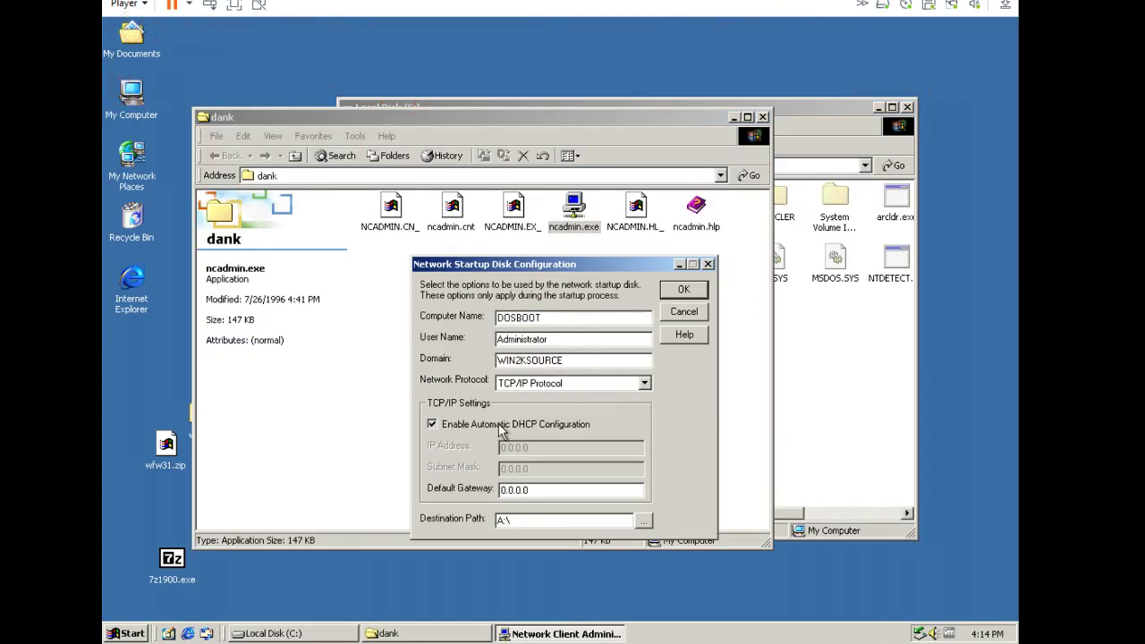
{"action": "left_click", "coordinate": [501, 426]}
{"action": "key", "text": "Tab"}
{"action": "type", "text": "192.1"}
{"action": "key", "text": "Tab"}
{"action": "type", "text": "255.255.255.0"}
{"action": "key", "text": "Tab"}
{"action": "type", "text": "19"}
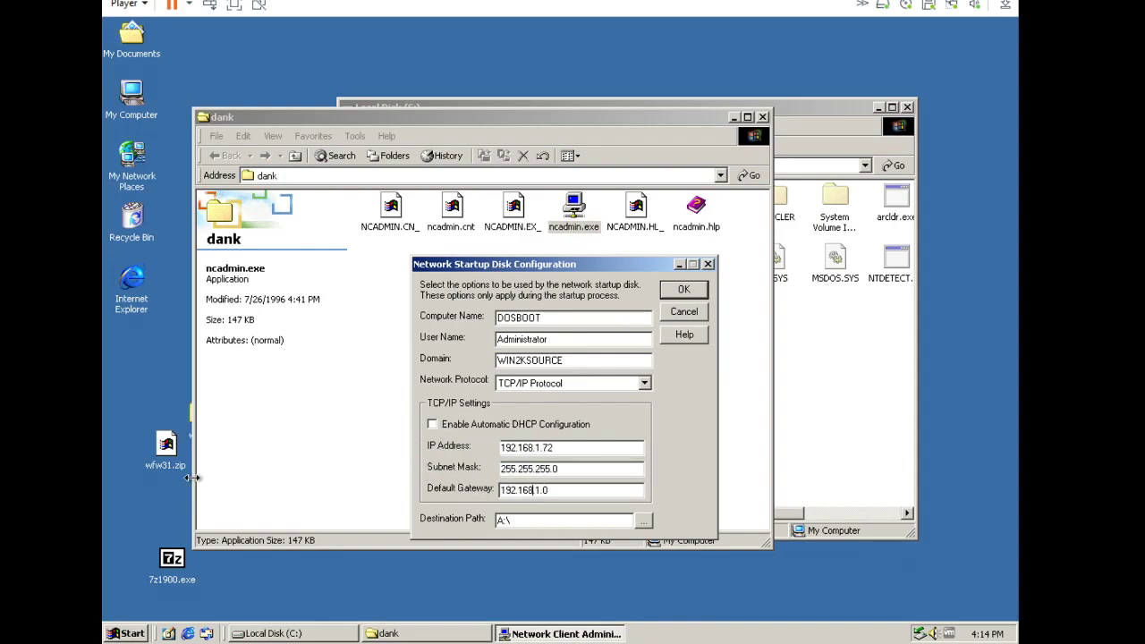
{"action": "left_click", "coordinate": [684, 289]}
{"action": "left_click", "coordinate": [542, 460]}
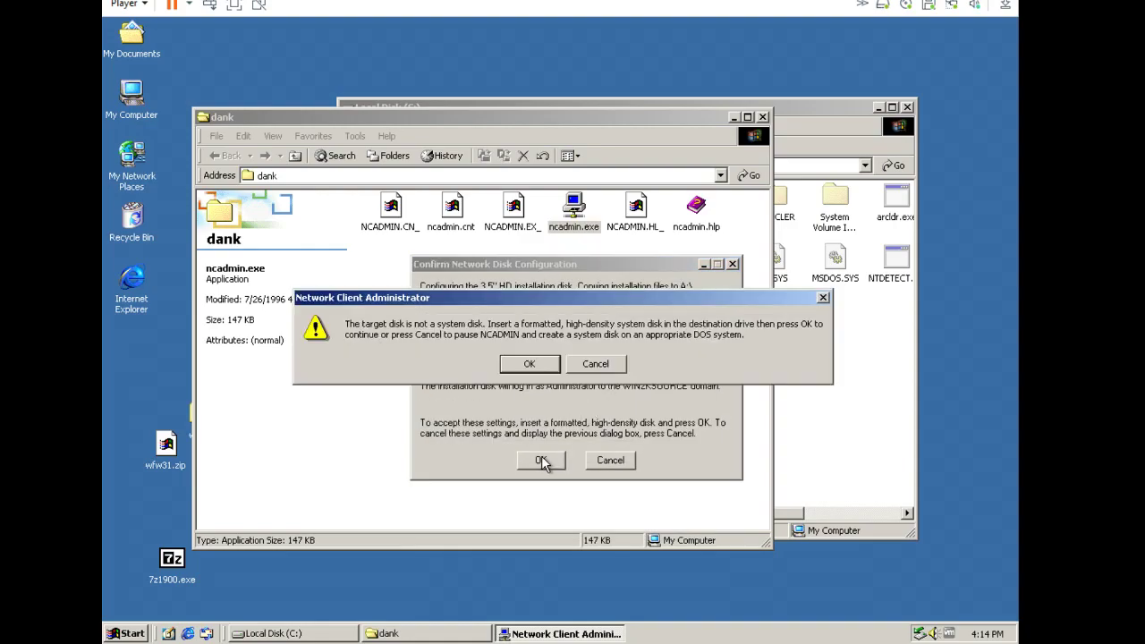
{"action": "left_click", "coordinate": [532, 366]}
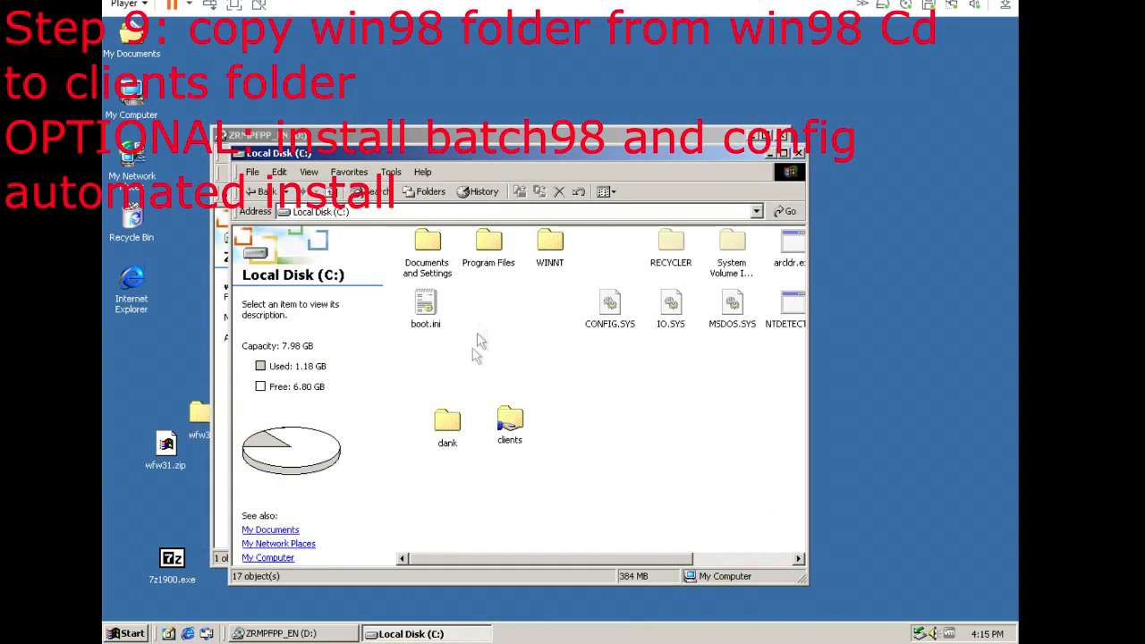
Paste the win98 folder into the clients folder on drive C:.
{"action": "double_click", "coordinate": [511, 422]}
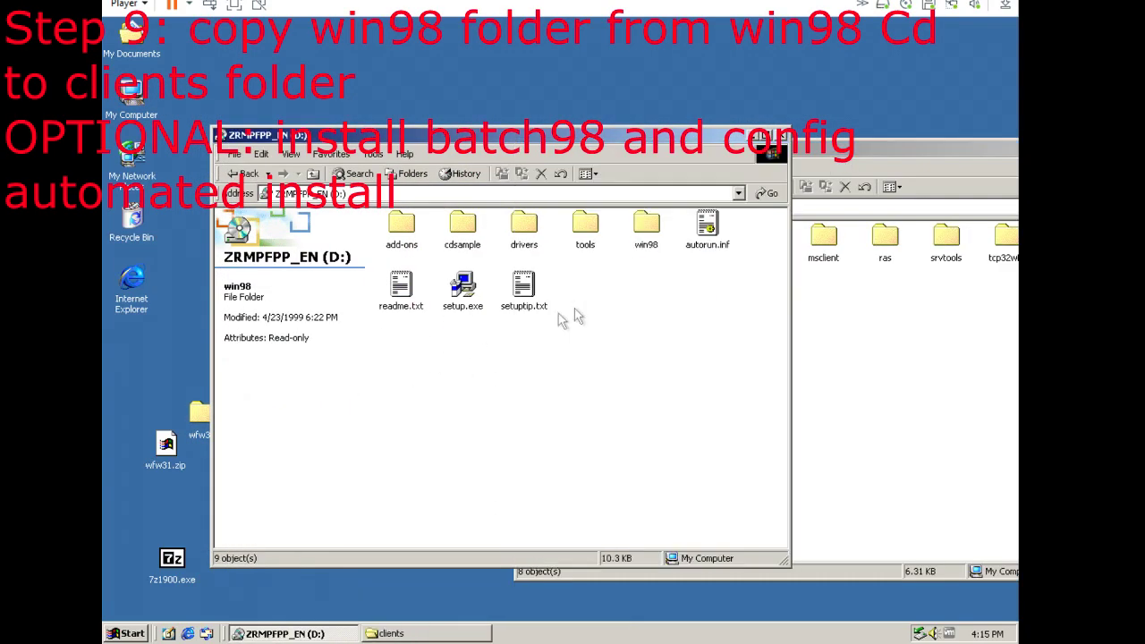
{"action": "left_click", "coordinate": [863, 356]}
{"action": "key", "text": "ctrl+v"}
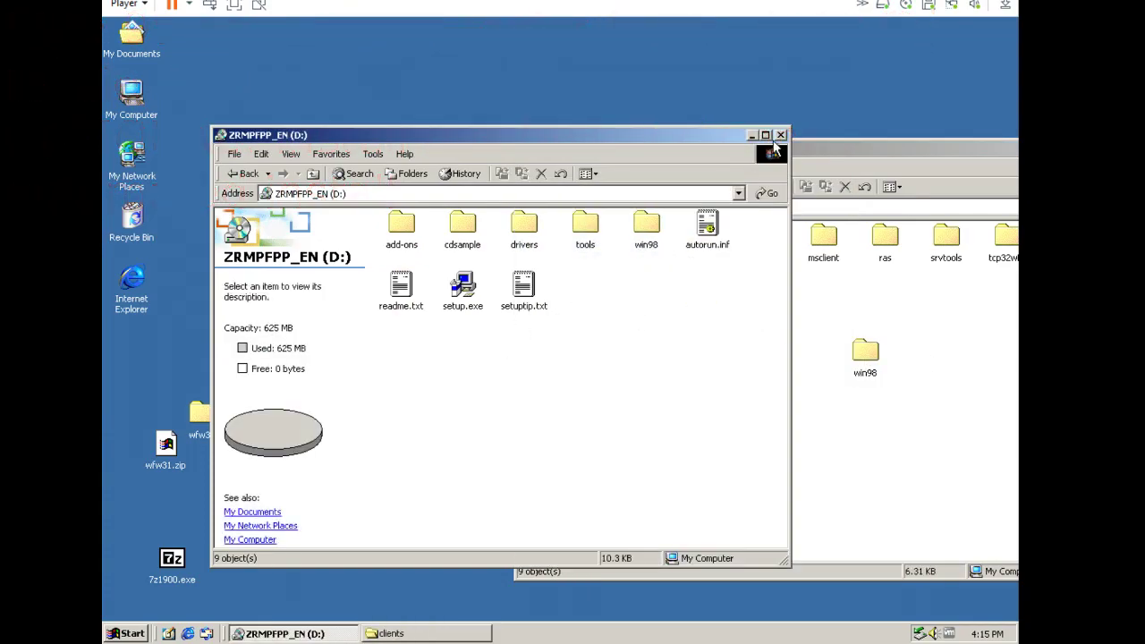
Install Batch 98 by running setup.exe from tools\reskit\batch on the CD.
{"action": "double_click", "coordinate": [584, 226]}
{"action": "double_click", "coordinate": [704, 225]}
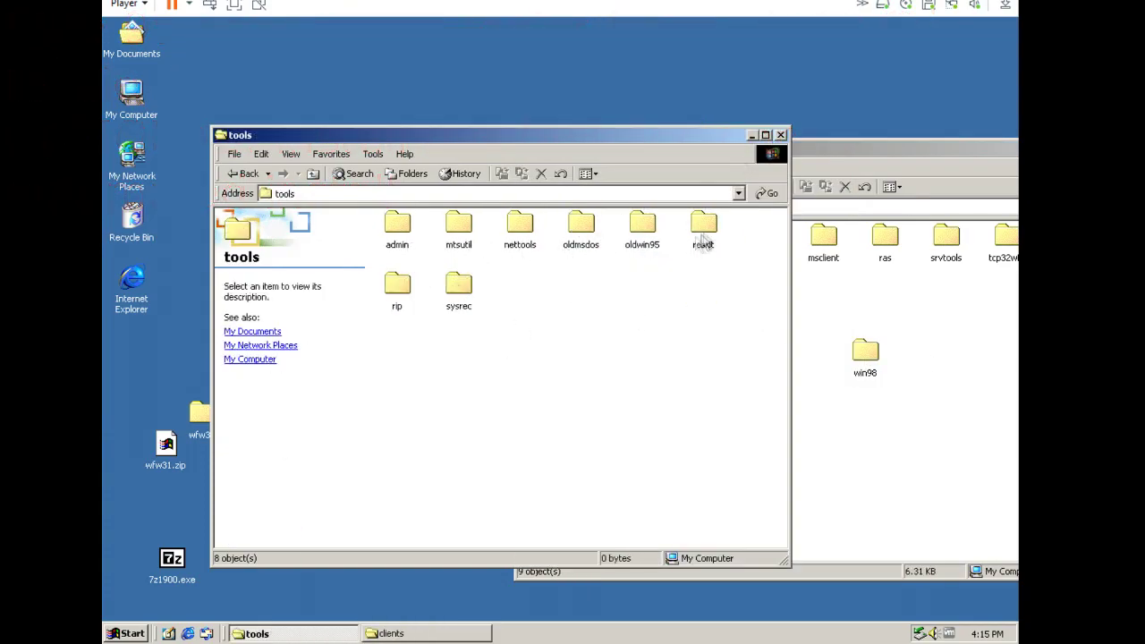
{"action": "double_click", "coordinate": [399, 225]}
{"action": "double_click", "coordinate": [589, 349]}
Finish Batch 98 setup and fill General Setup Options, enabling all setup prompts.
{"action": "left_click", "coordinate": [524, 360]}
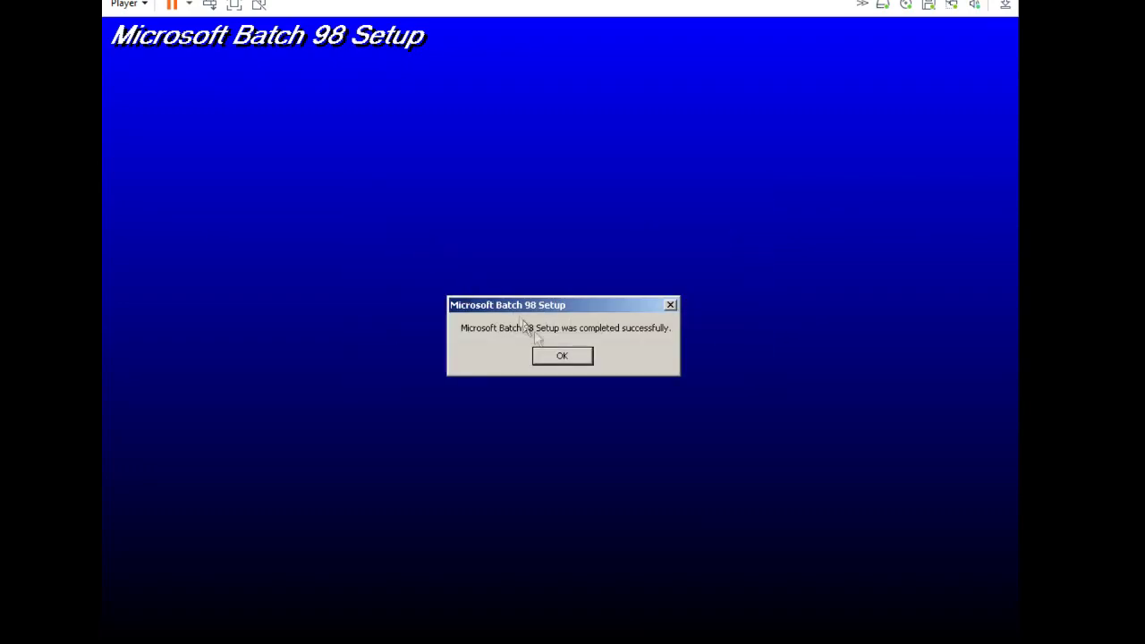
{"action": "left_click", "coordinate": [560, 355]}
{"action": "left_click", "coordinate": [781, 135]}
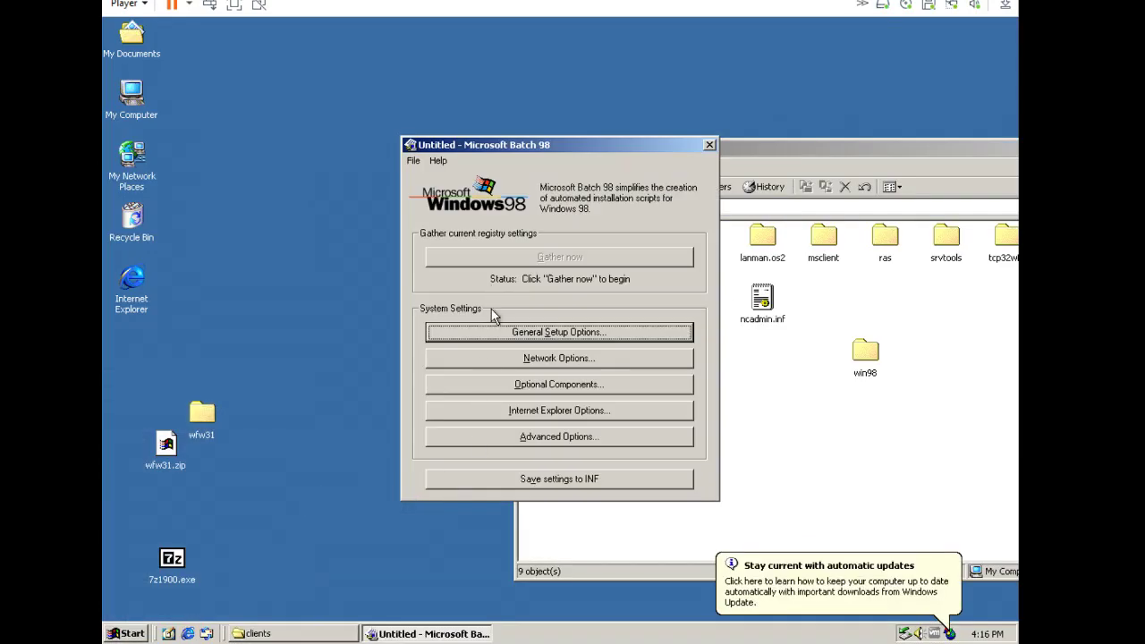
{"action": "left_click", "coordinate": [486, 330]}
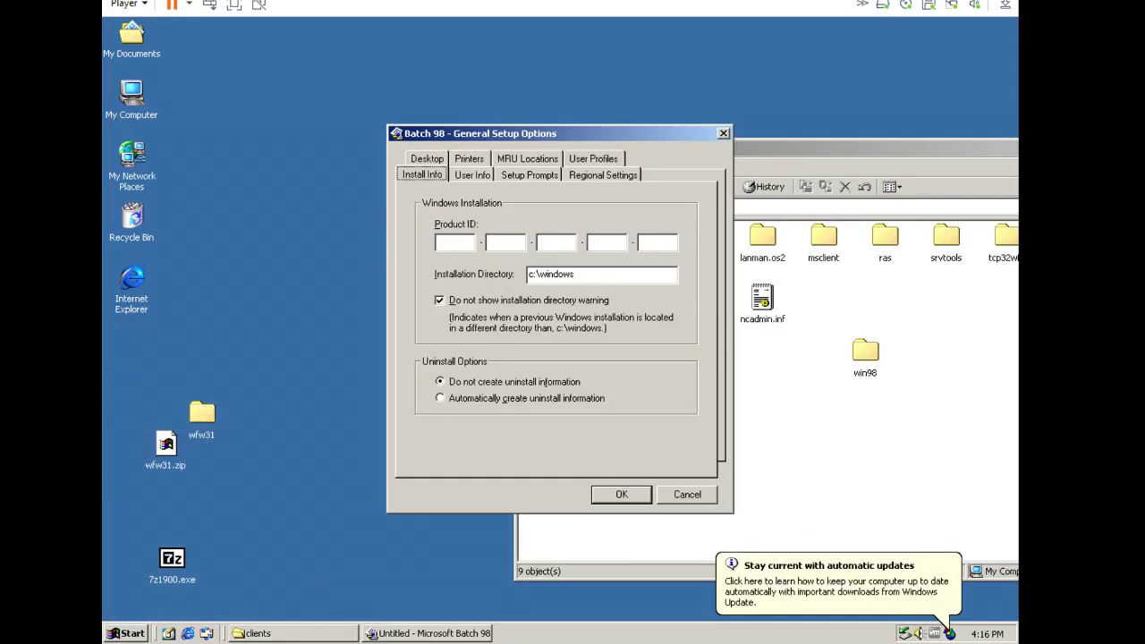
{"action": "left_click", "coordinate": [472, 175]}
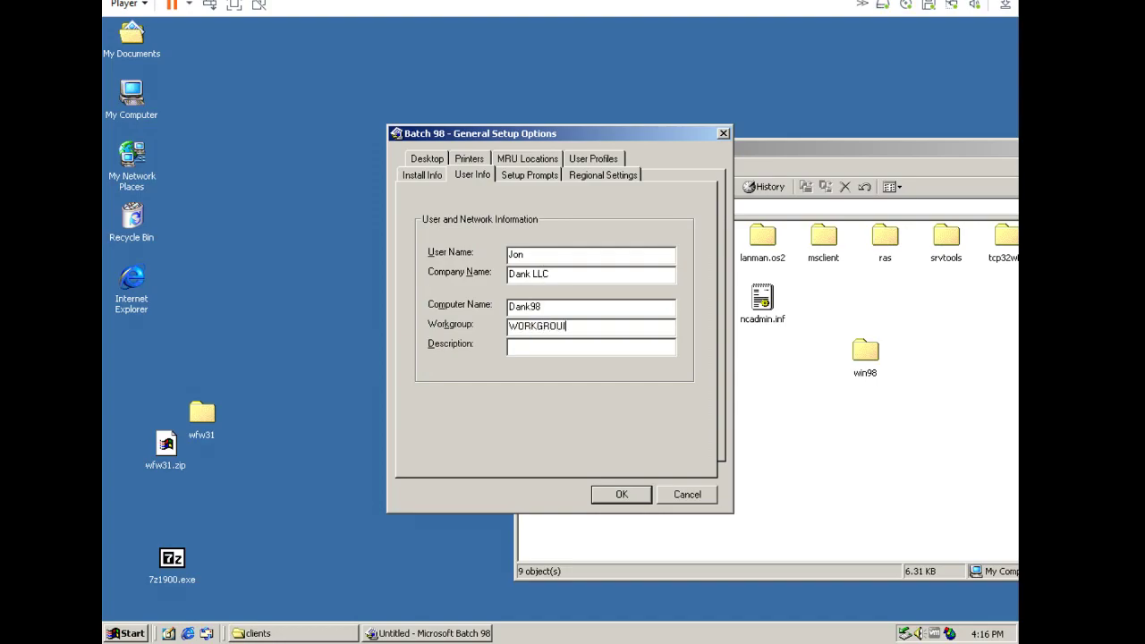
{"action": "left_click", "coordinate": [603, 175]}
{"action": "left_click", "coordinate": [686, 254]}
{"action": "left_click", "coordinate": [527, 158]}
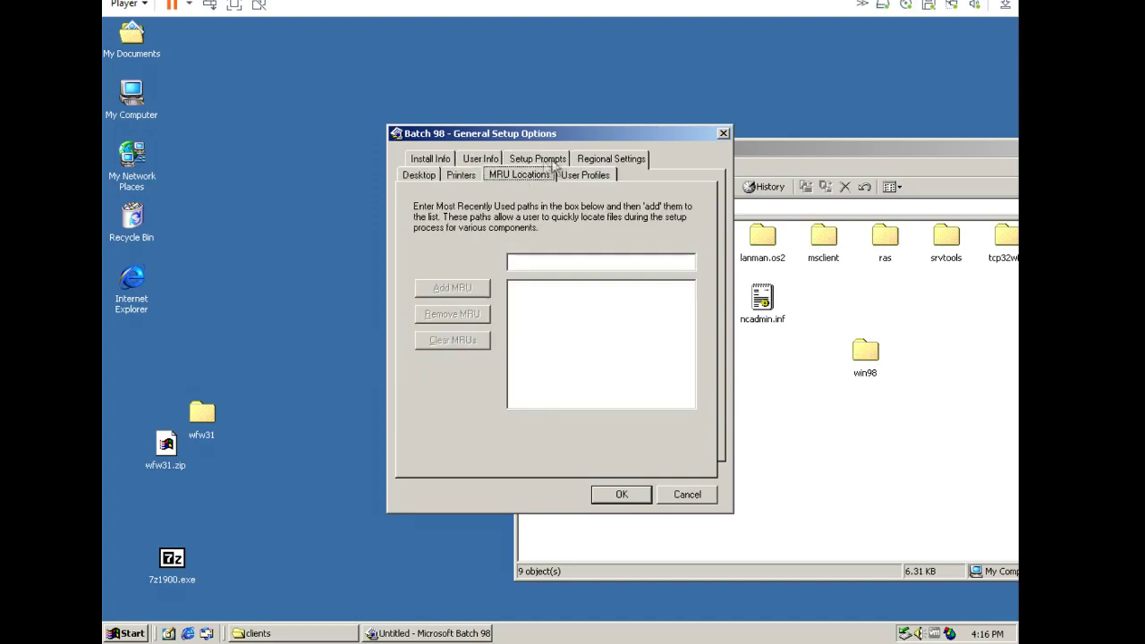
{"action": "left_click", "coordinate": [530, 175]}
{"action": "left_click", "coordinate": [439, 311]}
{"action": "left_click", "coordinate": [622, 494]}
Include More Windows and Windows 98 themes plus Mouse Pointers as optional components.
{"action": "left_click", "coordinate": [532, 385]}
{"action": "left_click", "coordinate": [431, 297]}
{"action": "scroll", "coordinate": [615, 381], "scroll_direction": "down", "scroll_amount": 1}
{"action": "left_click", "coordinate": [551, 287]}
{"action": "scroll", "coordinate": [555, 286], "scroll_direction": "up", "scroll_amount": 1}
{"action": "scroll", "coordinate": [721, 398], "scroll_direction": "down", "scroll_amount": 2}
{"action": "left_click", "coordinate": [551, 399]}
{"action": "left_click", "coordinate": [518, 317]}
{"action": "left_click", "coordinate": [517, 317]}
{"action": "left_click", "coordinate": [518, 317]}
{"action": "left_click", "coordinate": [517, 318]}
{"action": "left_click", "coordinate": [429, 297]}
{"action": "scroll", "coordinate": [456, 286], "scroll_direction": "up", "scroll_amount": 2}
{"action": "left_click", "coordinate": [420, 266]}
{"action": "left_click", "coordinate": [551, 334]}
{"action": "left_click", "coordinate": [632, 440]}
Save msbatch.inf to the desktop and copy it into the win98 folder.
{"action": "left_click", "coordinate": [560, 479]}
{"action": "left_click", "coordinate": [818, 376]}
{"action": "left_click", "coordinate": [709, 145]}
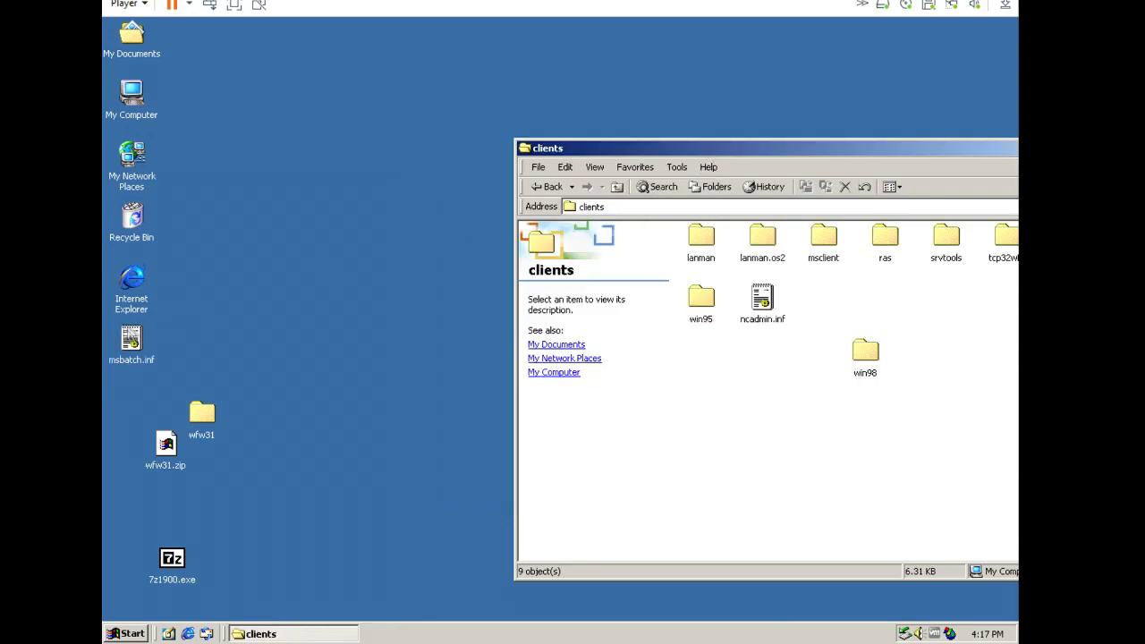
{"action": "double_click", "coordinate": [866, 354]}
{"action": "left_click_drag", "start_coordinate": [622, 338], "coordinate": [810, 407]}
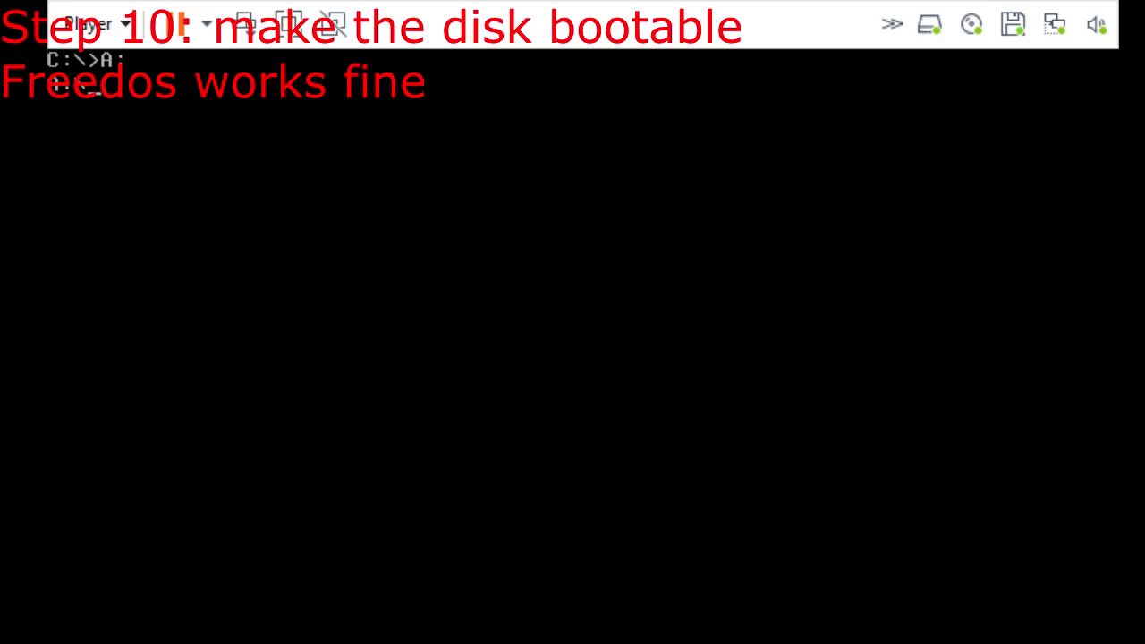
Make the floppy bootable with sys A: and create a dos folder on it.
{"action": "key", "text": "Return"}
{"action": "type", "text": "C:"}
{"action": "key", "text": "Return"}
{"action": "type", "text": "di"}
{"action": "key", "text": "BackSpace"}
{"action": "key", "text": "BackSpace"}
{"action": "type", "text": "sys A:"}
{"action": "key", "text": "Return"}
{"action": "type", "text": "A:"}
{"action": "key", "text": "Return"}
{"action": "type", "text": "md dos"}
{"action": "key", "text": "Return"}
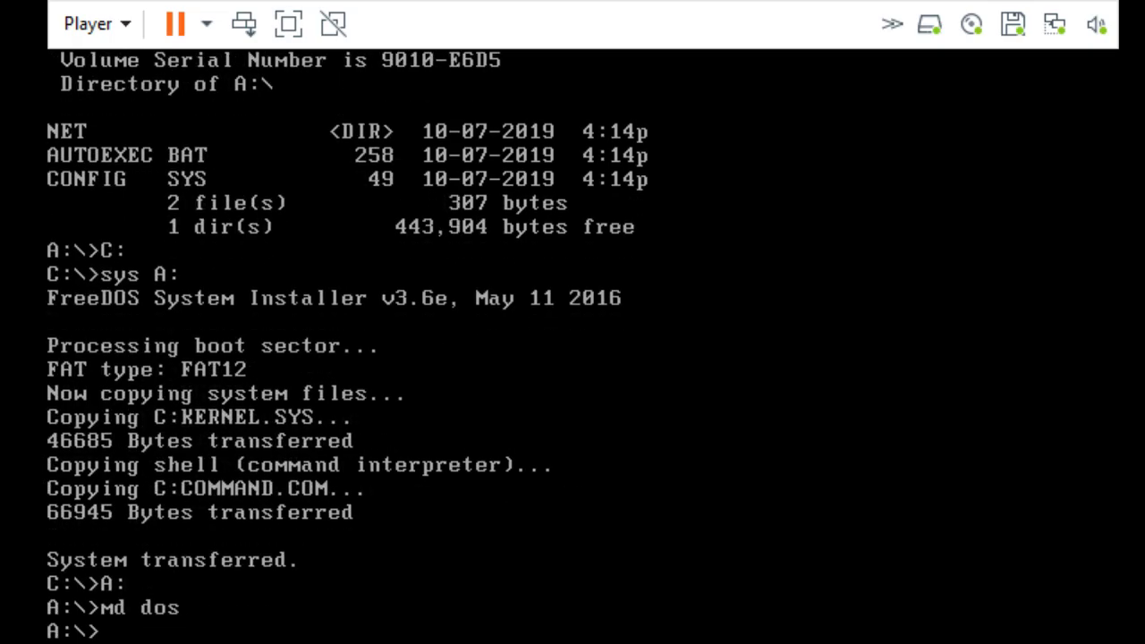
Copy himemx.exe and ctmouse.exe from C:\FDOS\BIN into A:\dos.
{"action": "type", "text": "c:"}
{"action": "key", "text": "Return"}
{"action": "type", "text": "cd fdos"}
{"action": "key", "text": "Return"}
{"action": "type", "text": "cd bin"}
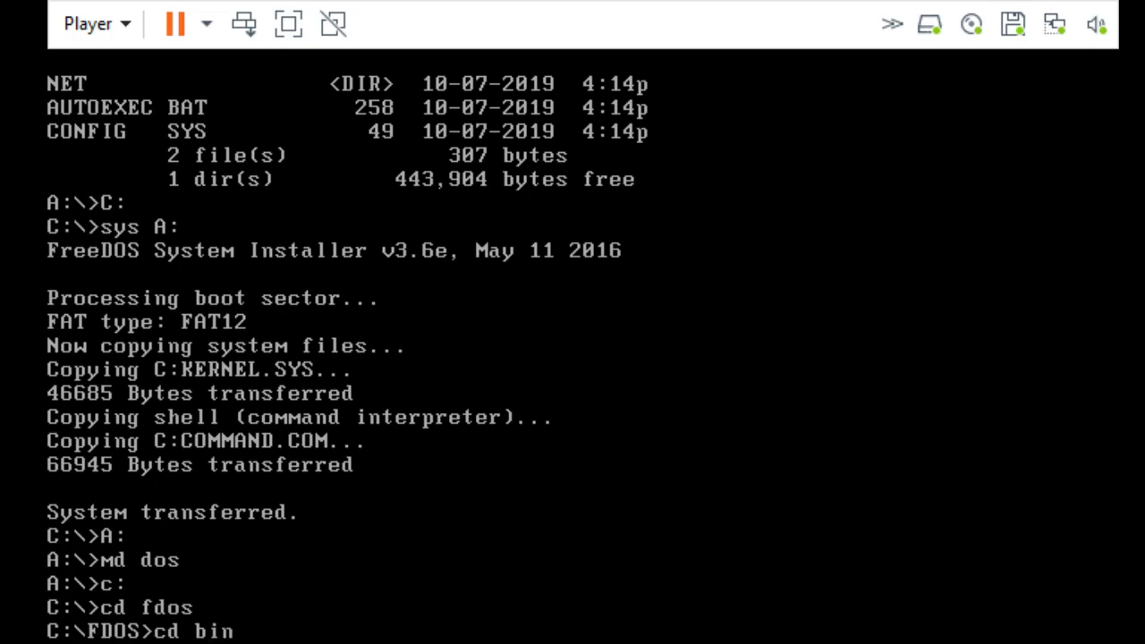
{"action": "key", "text": "Return"}
{"action": "type", "text": "copy himem"}
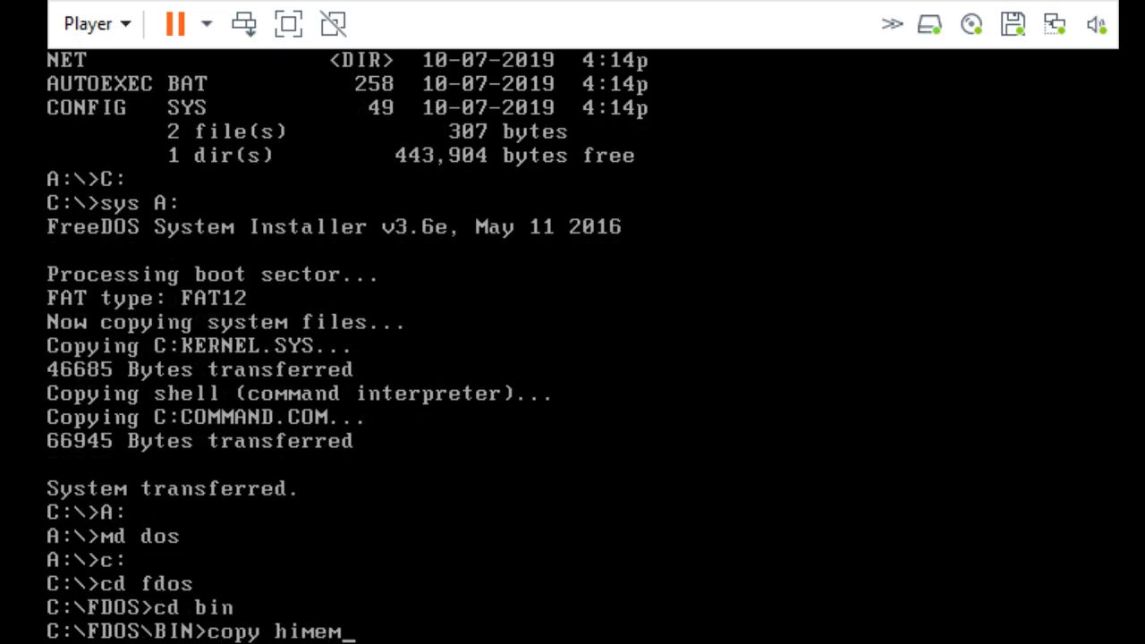
{"action": "type", "text": "x.exe A:\\dop"}
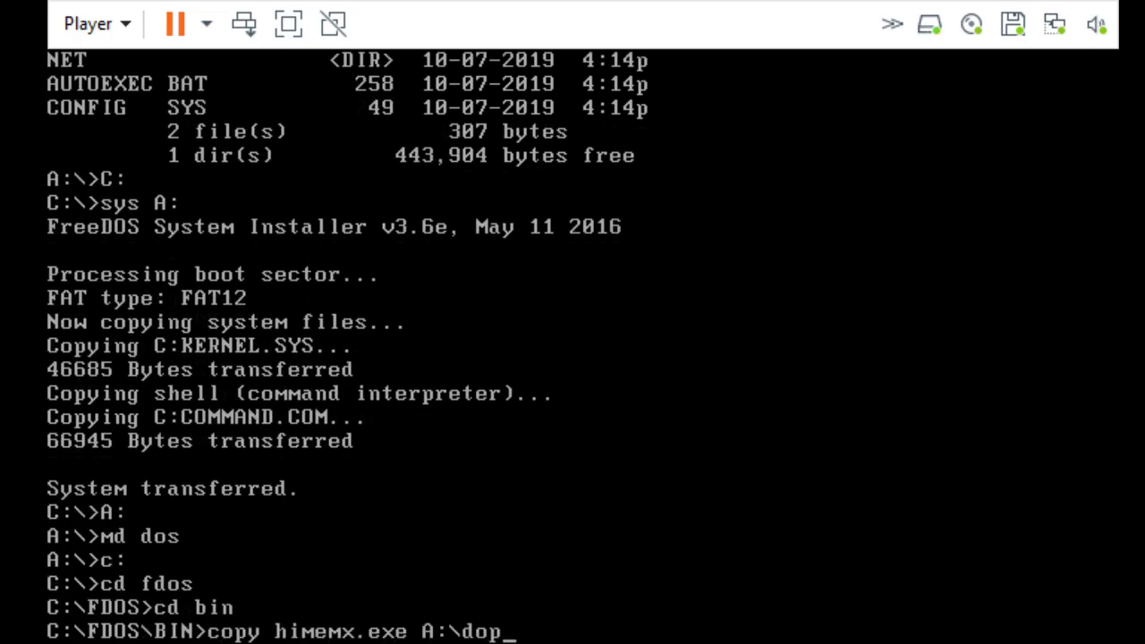
{"action": "key", "text": "Return"}
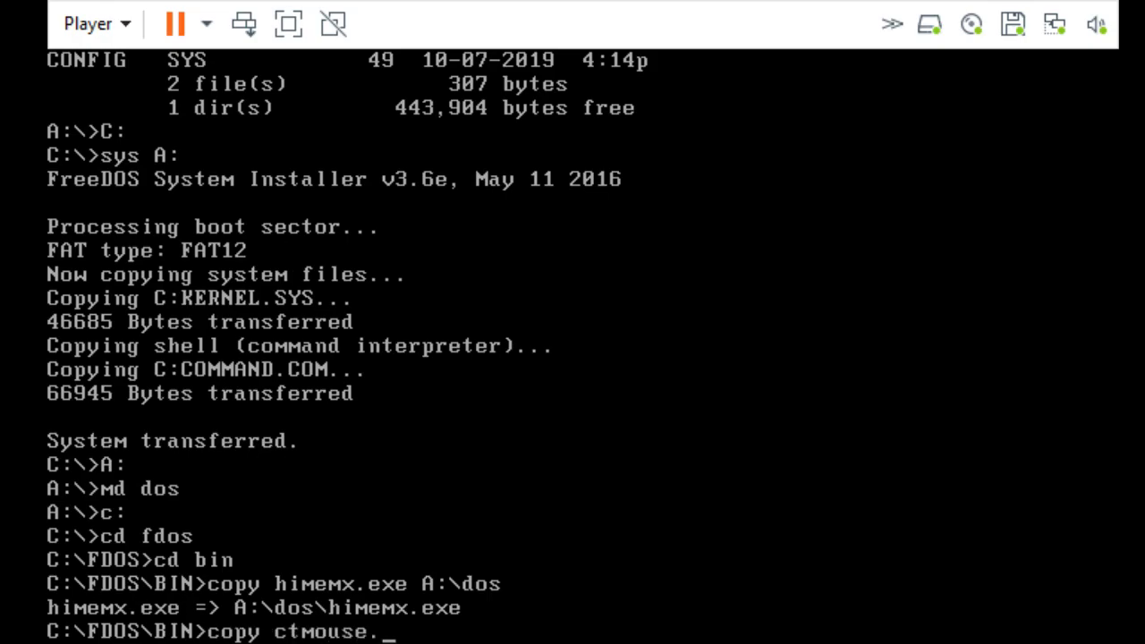
{"action": "key", "text": "Return"}
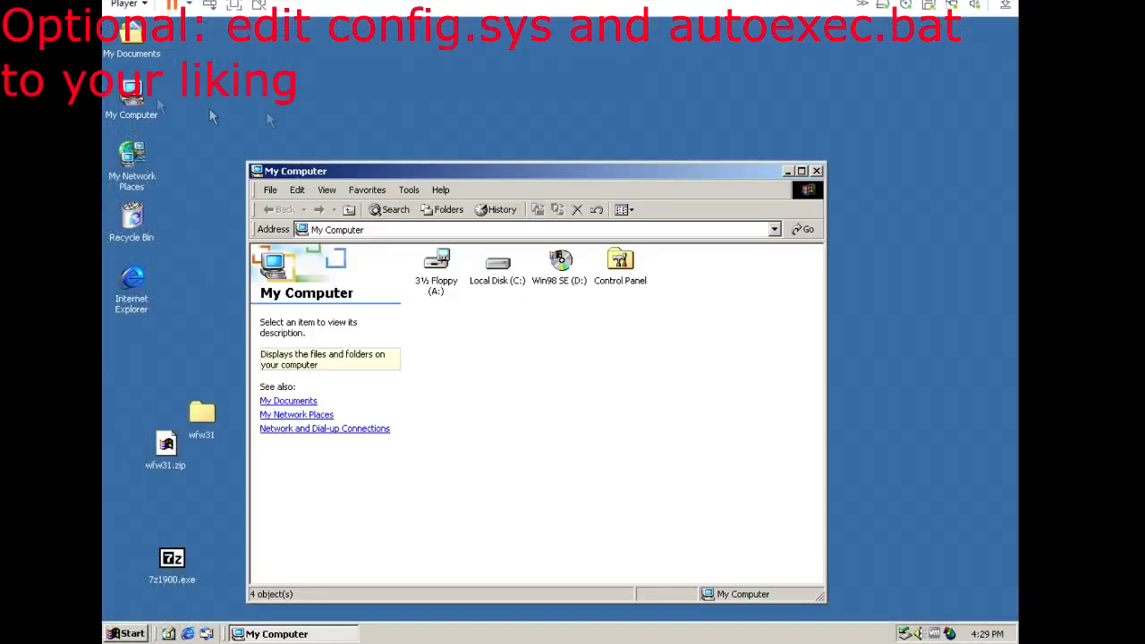
{"action": "double_click", "coordinate": [435, 258]}
Rename config.sys to fdconfig.sys and change its HIMEM path to DOS\himemx.
{"action": "left_click", "coordinate": [677, 264]}
{"action": "type", "text": "fd"}
{"action": "key", "text": "Return"}
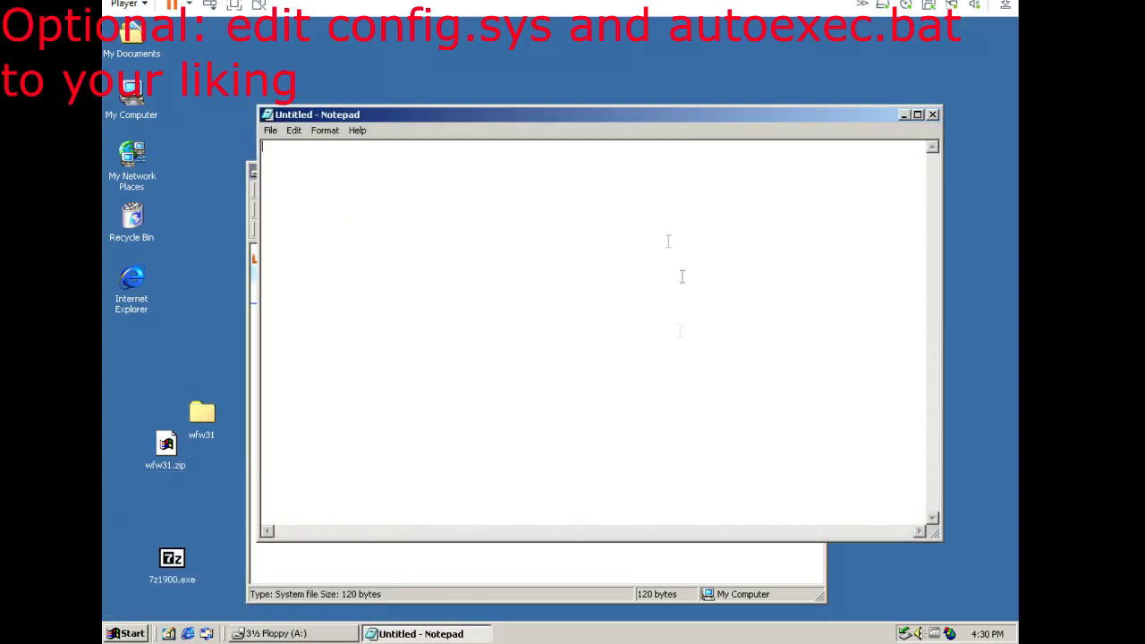
{"action": "left_click_drag", "start_coordinate": [679, 260], "coordinate": [596, 363]}
{"action": "left_click_drag", "start_coordinate": [337, 382], "coordinate": [423, 382]}
{"action": "type", "text": "DOS\\himemx"}
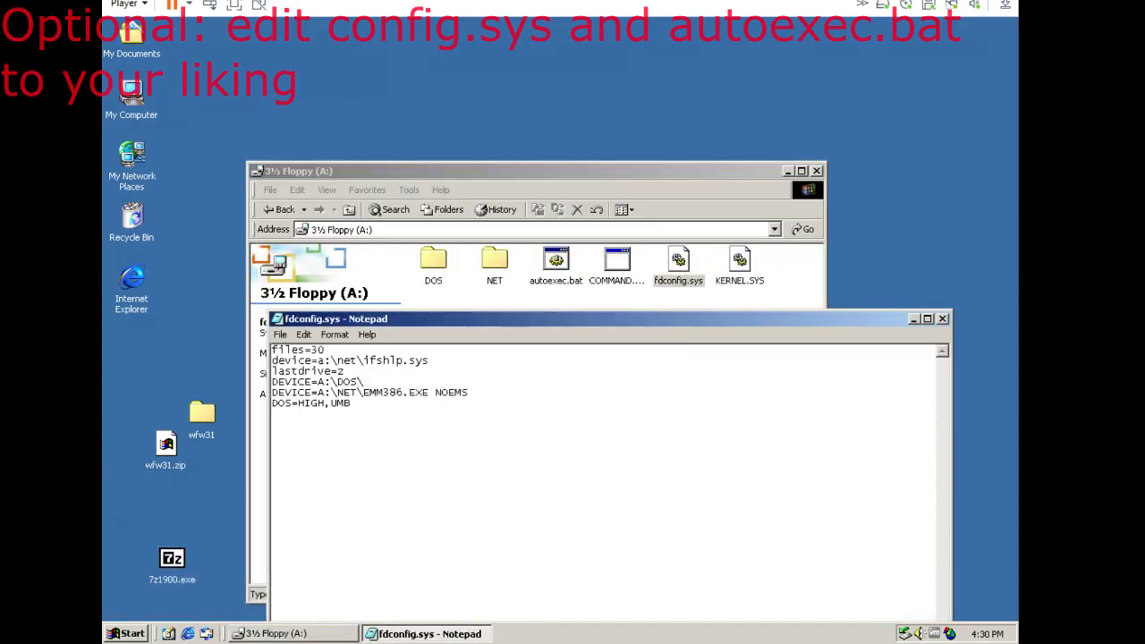
{"action": "left_click", "coordinate": [280, 335]}
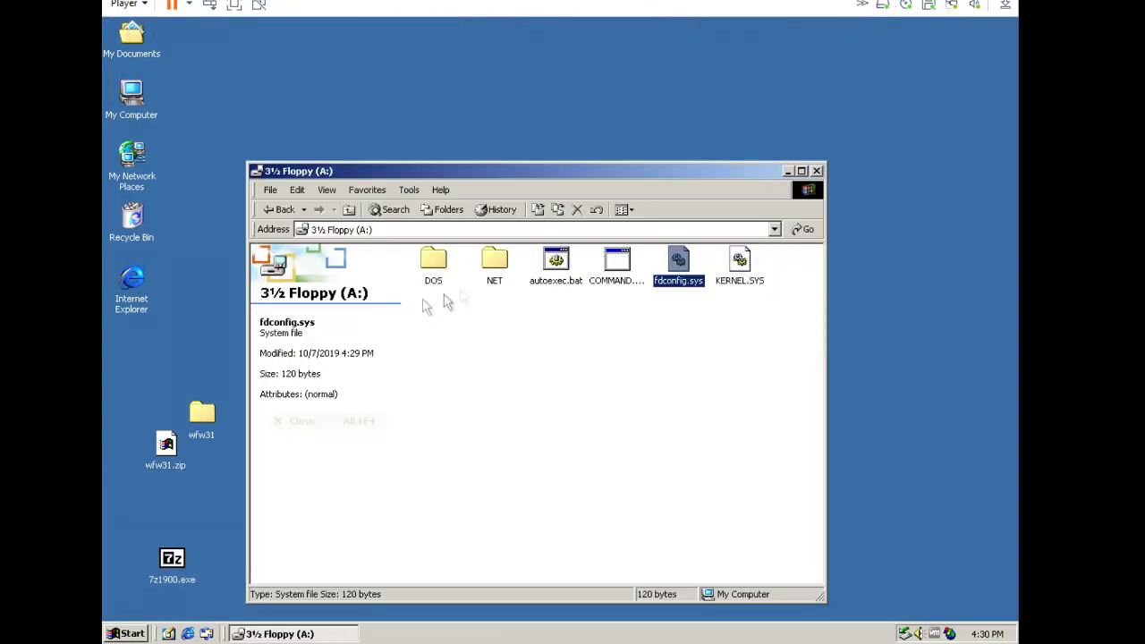
Edit the final setup lines of autoexec.bat and save it.
{"action": "double_click", "coordinate": [556, 260]}
{"action": "key", "text": "Return"}
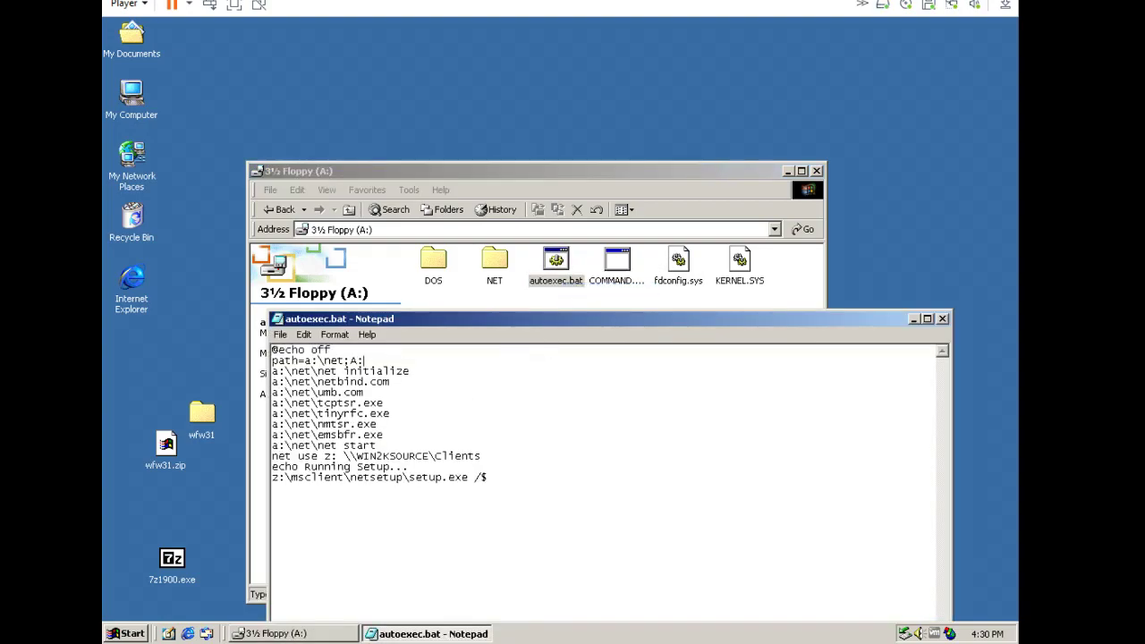
{"action": "left_click_drag", "start_coordinate": [487, 477], "coordinate": [262, 463]}
{"action": "type", "text": "LH ctmouse.exe"}
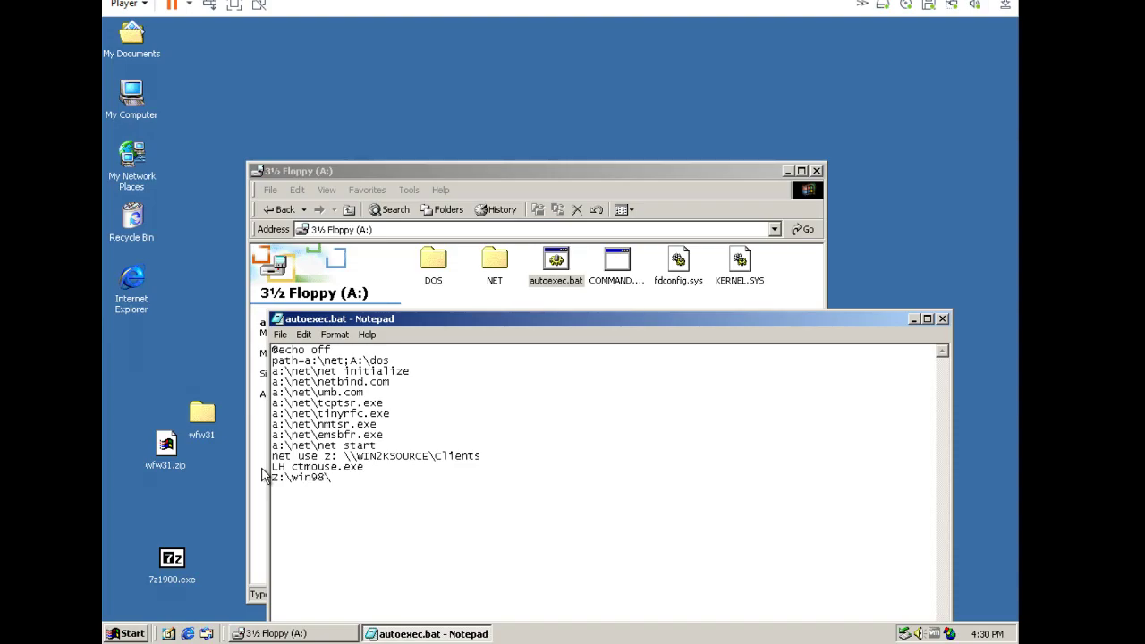
{"action": "type", "text": "nm"}
{"action": "left_click", "coordinate": [280, 335]}
{"action": "left_click", "coordinate": [291, 373]}
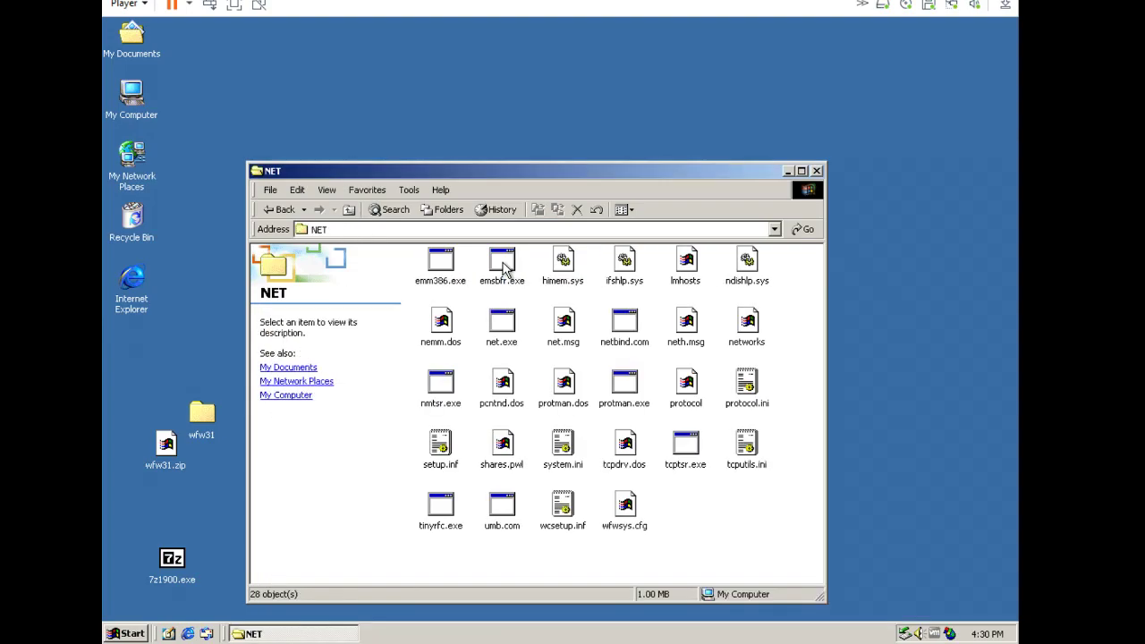
Set the workgroup in the floppy's NET\system.ini, save it, and boot the VM from the floppy.
{"action": "right_click", "coordinate": [746, 383]}
{"action": "left_click", "coordinate": [762, 395]}
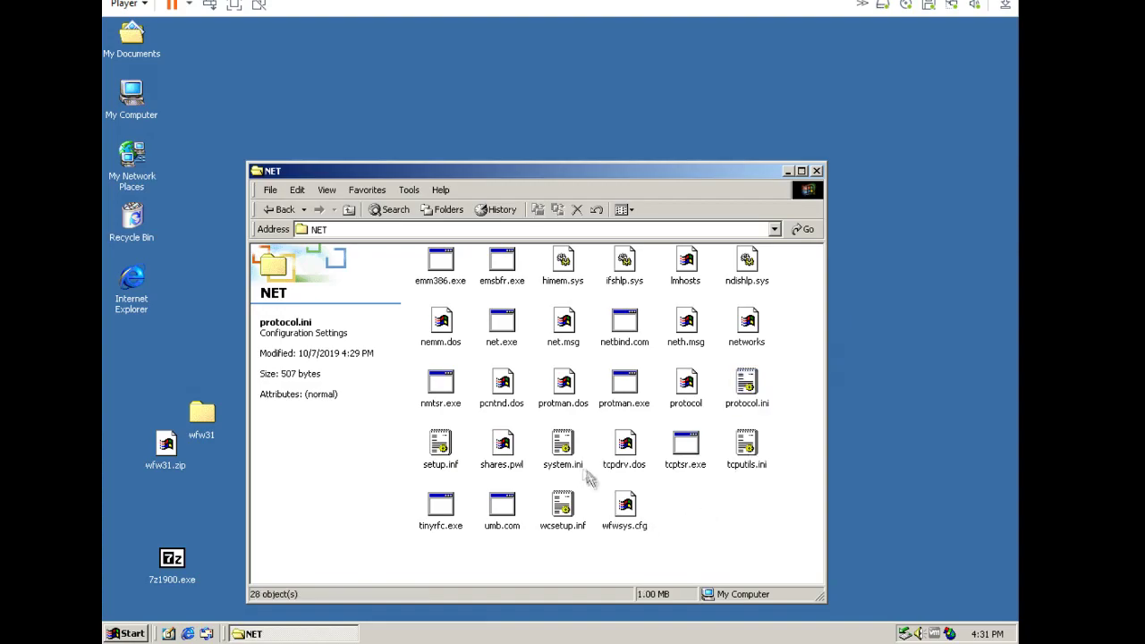
{"action": "left_click", "coordinate": [817, 170]}
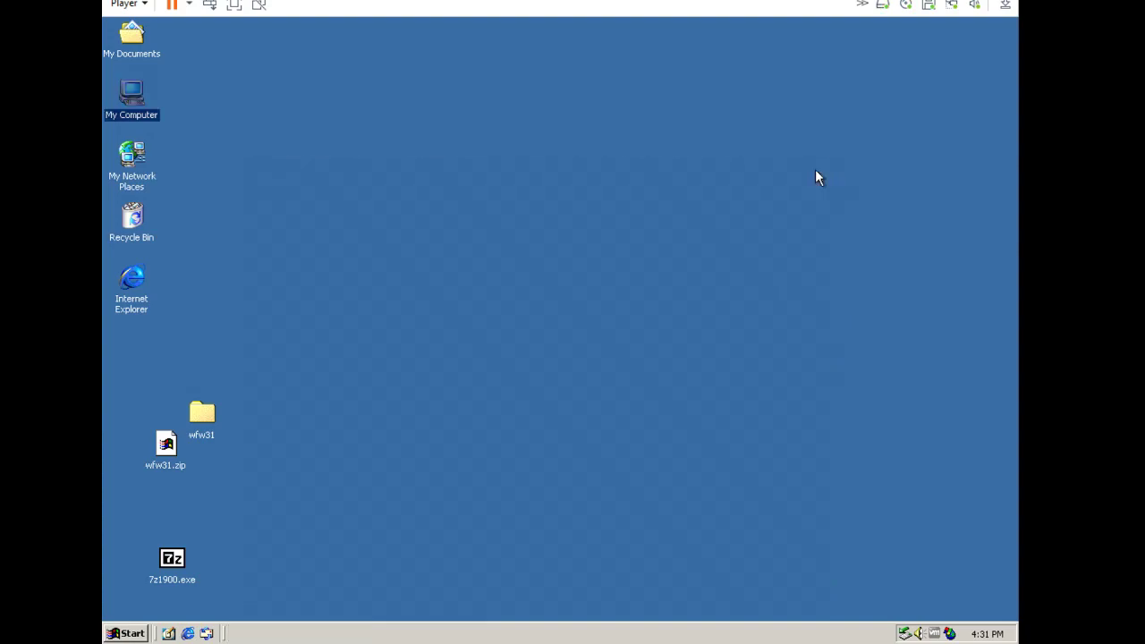
{"action": "double_click", "coordinate": [132, 99]}
{"action": "double_click", "coordinate": [456, 116]}
{"action": "double_click", "coordinate": [511, 116]}
{"action": "right_click", "coordinate": [614, 296]}
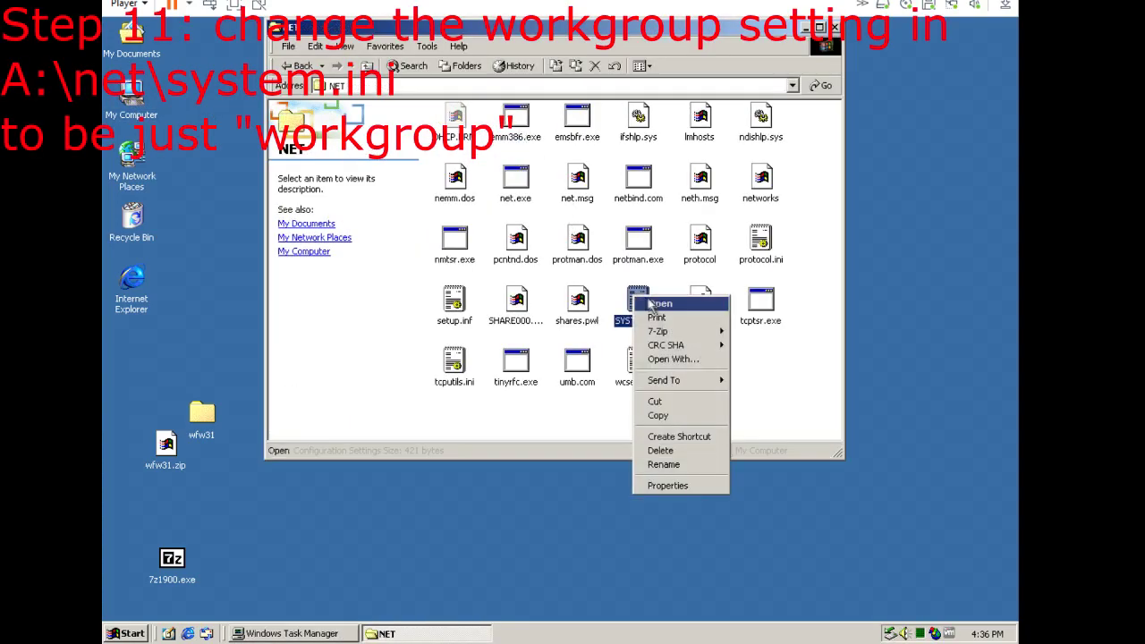
{"action": "left_click", "coordinate": [659, 302]}
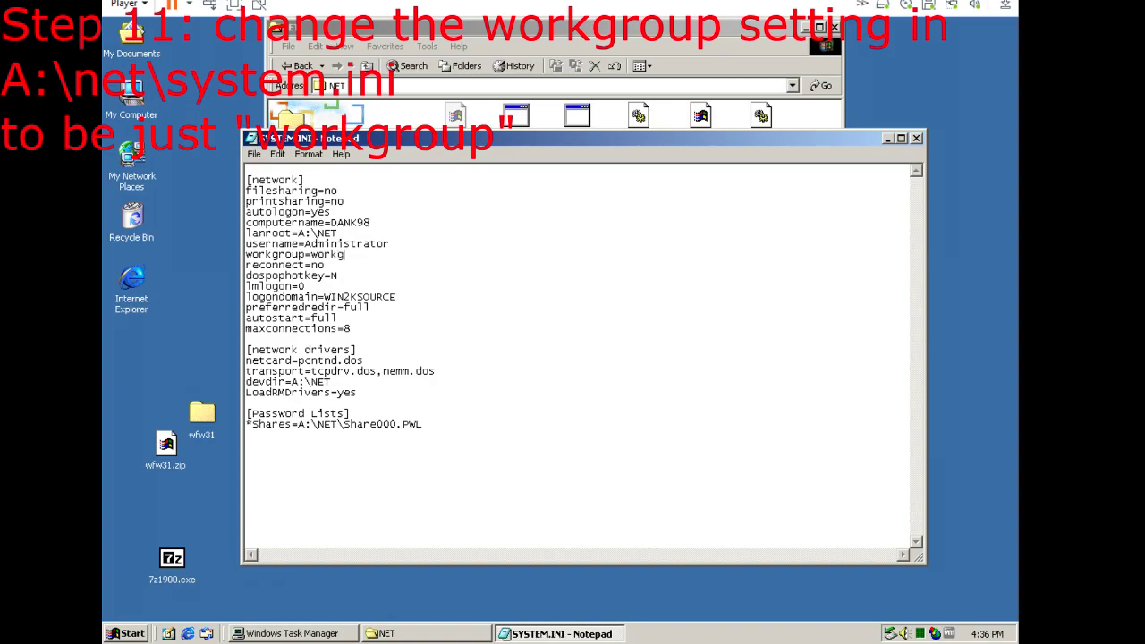
{"action": "left_click", "coordinate": [917, 137]}
{"action": "left_click", "coordinate": [835, 27]}
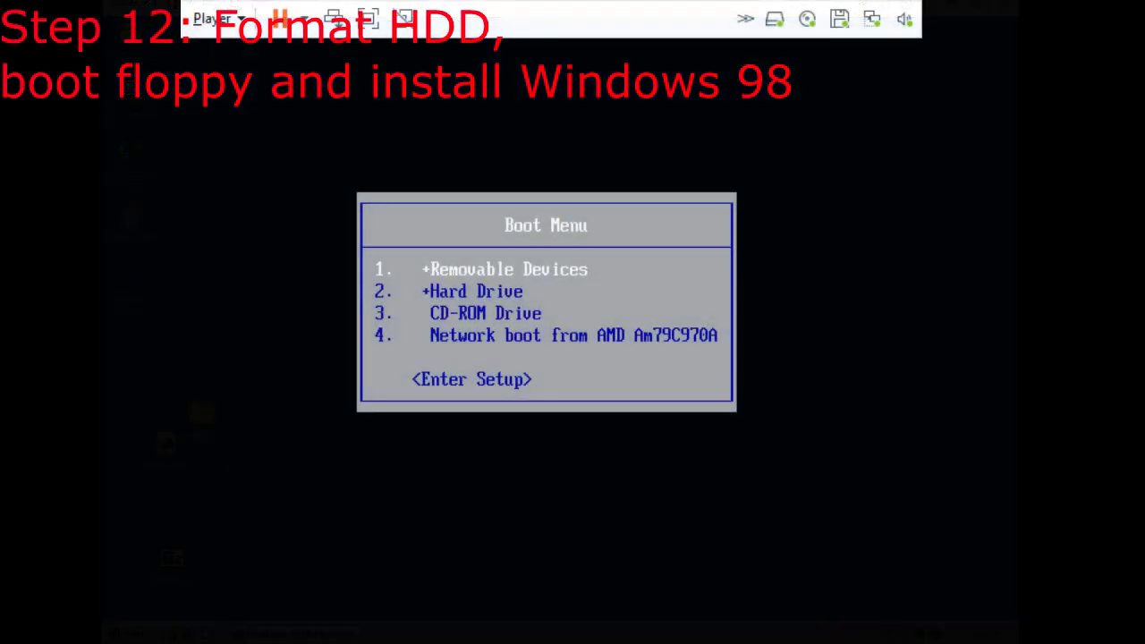
{"action": "key", "text": "Return"}
List the floppy, check for format.com, and partition drive C with fdisk.
{"action": "key", "text": "Return"}
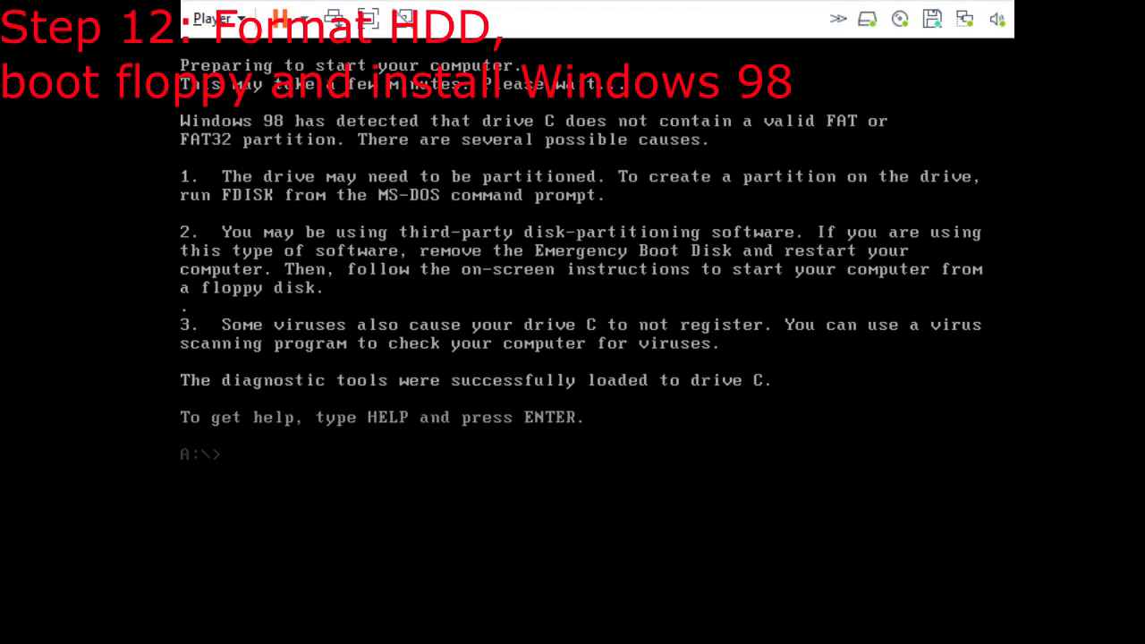
{"action": "type", "text": "dir"}
{"action": "key", "text": "Return"}
{"action": "type", "text": "dir format.com"}
{"action": "key", "text": "Return"}
{"action": "type", "text": "fd"}
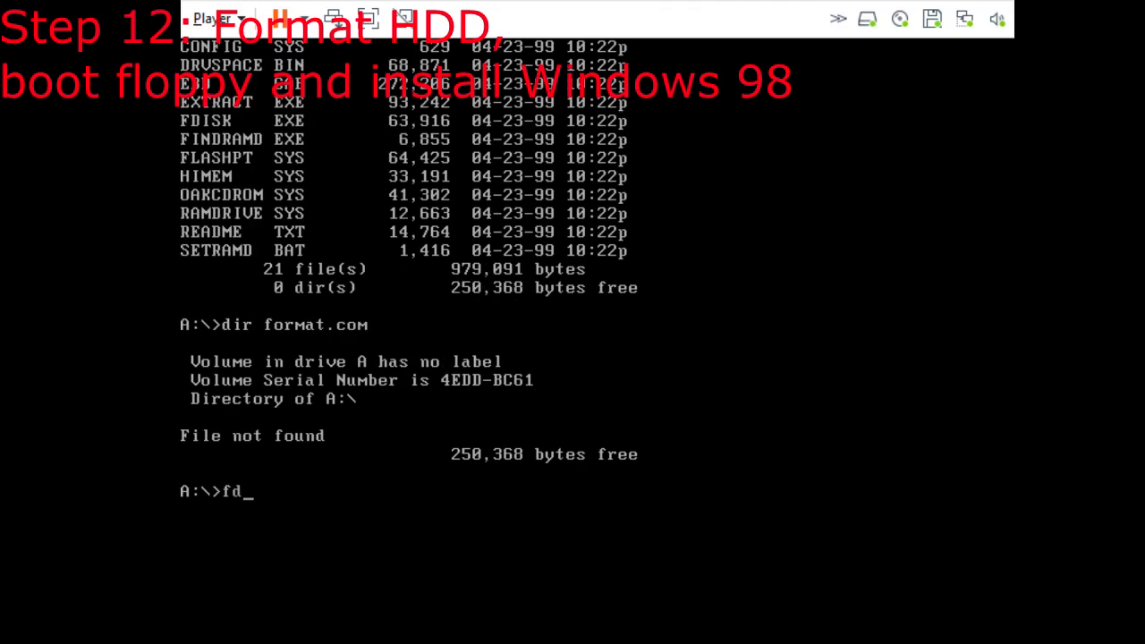
{"action": "type", "text": "isk"}
{"action": "key", "text": "Return"}
{"action": "key", "text": "Return"}
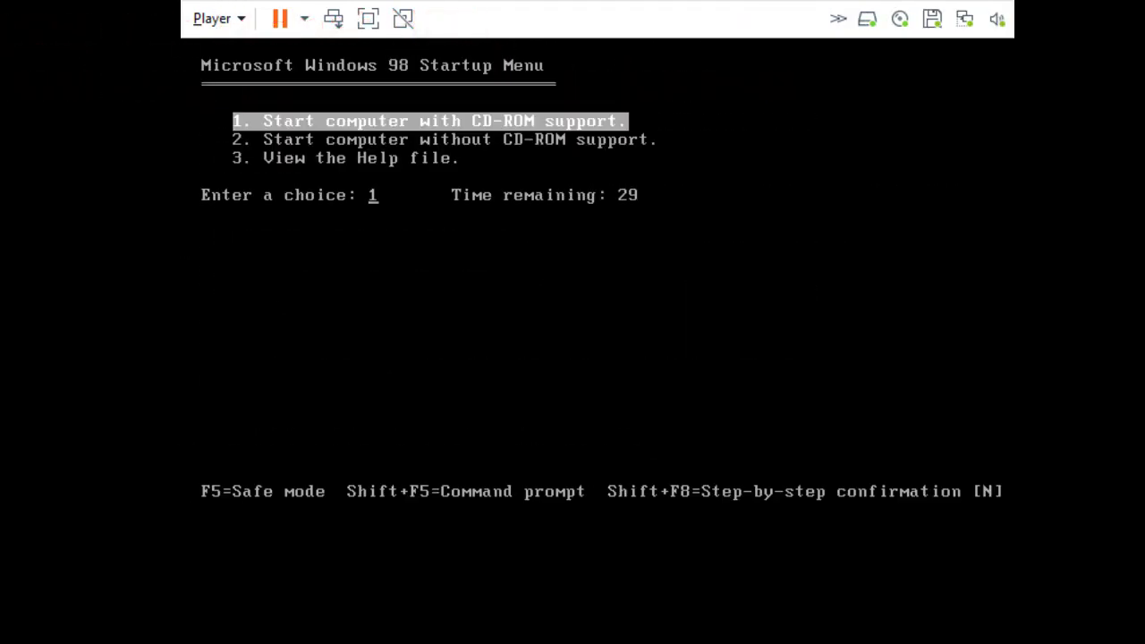
{"action": "key", "text": "Return"}
Format drive C with volume label win98 and restart the VM with Ctrl+Alt+Del.
{"action": "type", "text": "fo"}
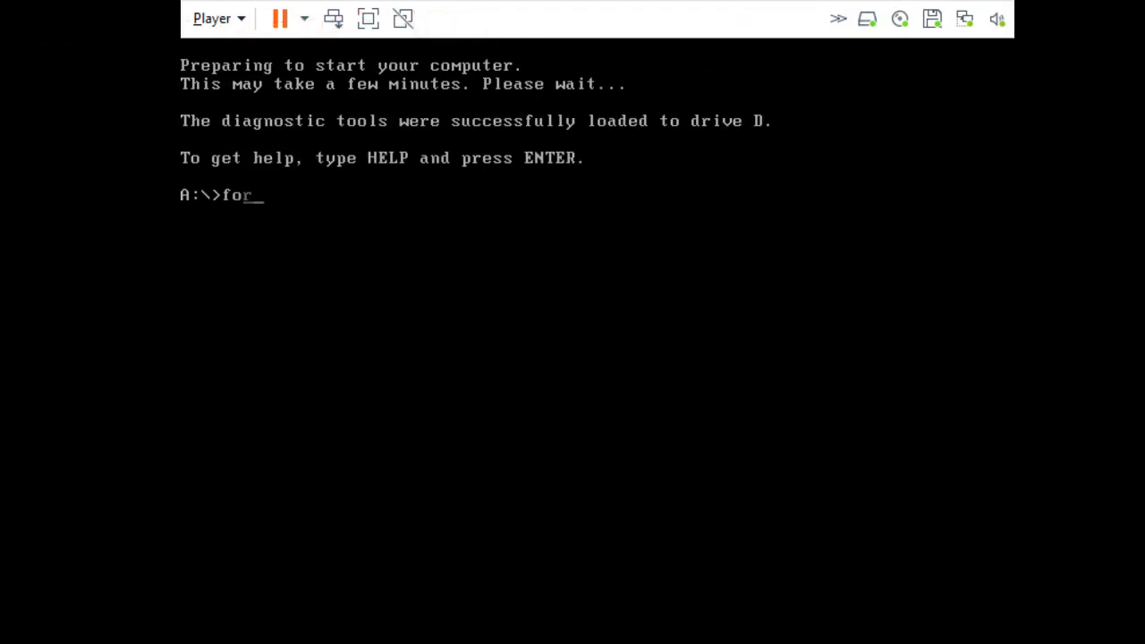
{"action": "type", "text": "rmat C:"}
{"action": "key", "text": "Return"}
{"action": "type", "text": "y"}
{"action": "key", "text": "Return"}
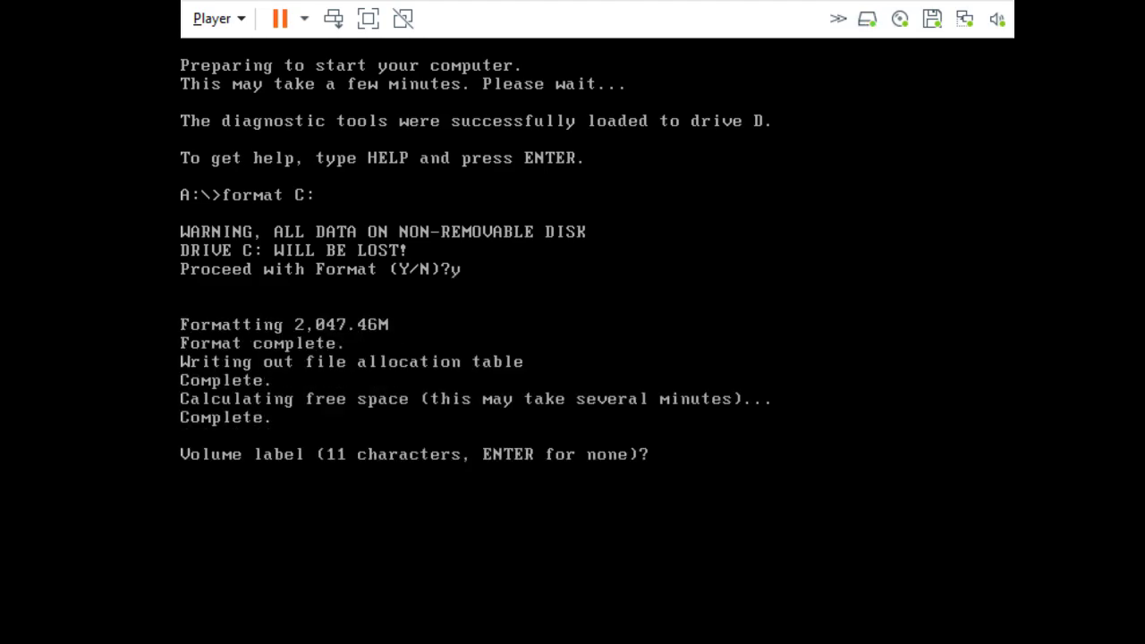
{"action": "type", "text": "win98"}
{"action": "key", "text": "Return"}
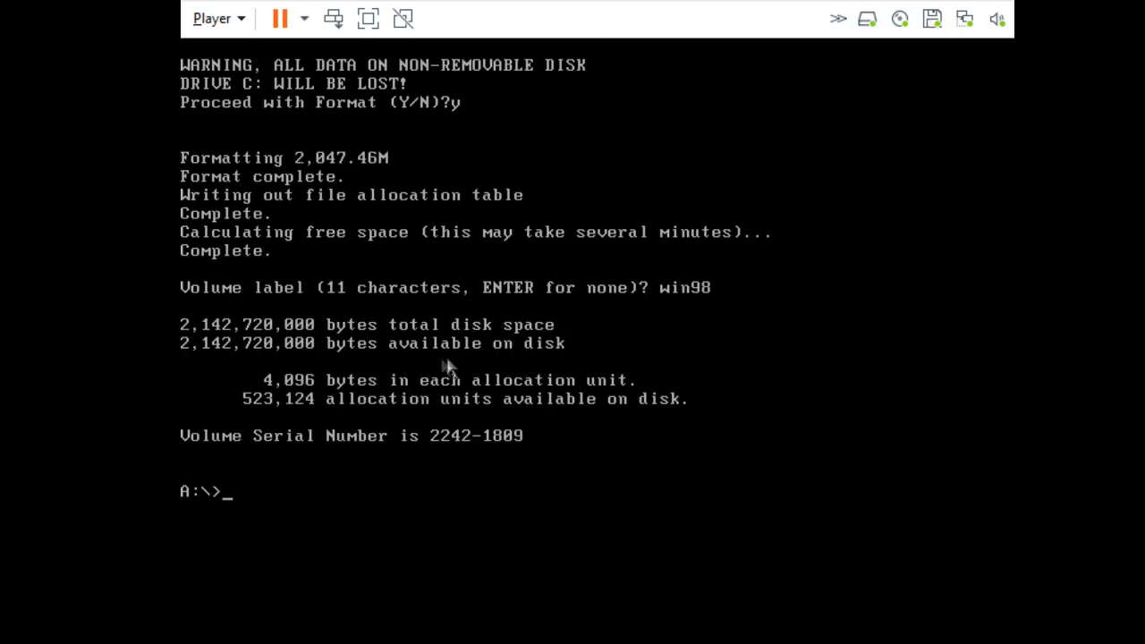
{"action": "key", "text": "ctrl+alt+Delete"}
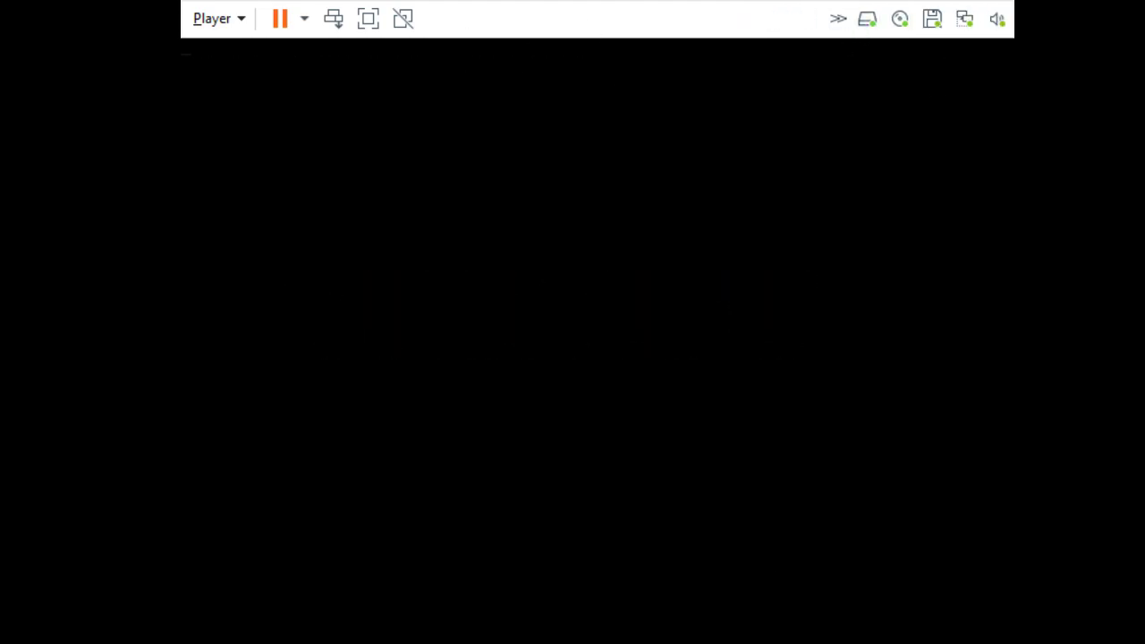
Log in at the network prompt and let Windows 98 Setup restart and continue the wizard.
{"action": "key", "text": "Return"}
{"action": "type", "text": "**"}
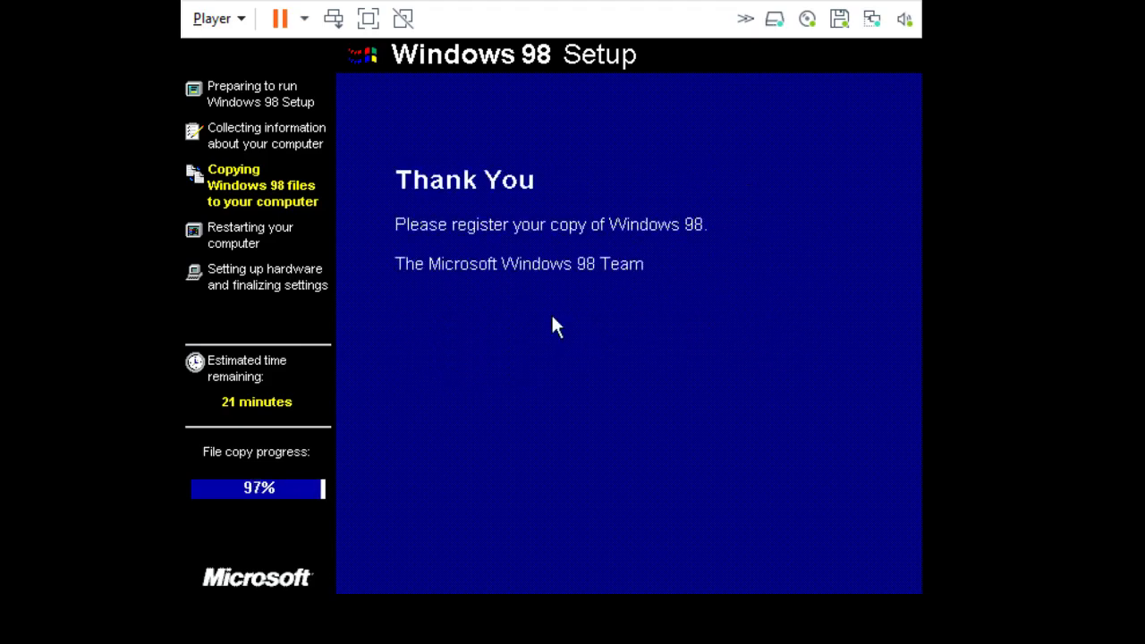
{"action": "left_click", "coordinate": [553, 370]}
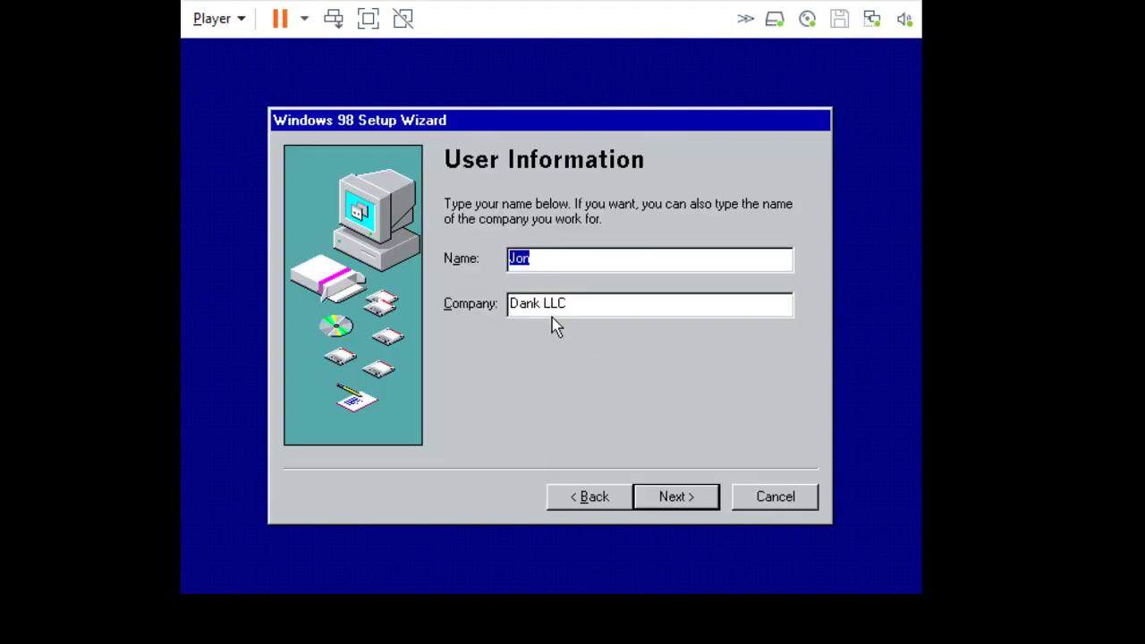
{"action": "left_click", "coordinate": [670, 494]}
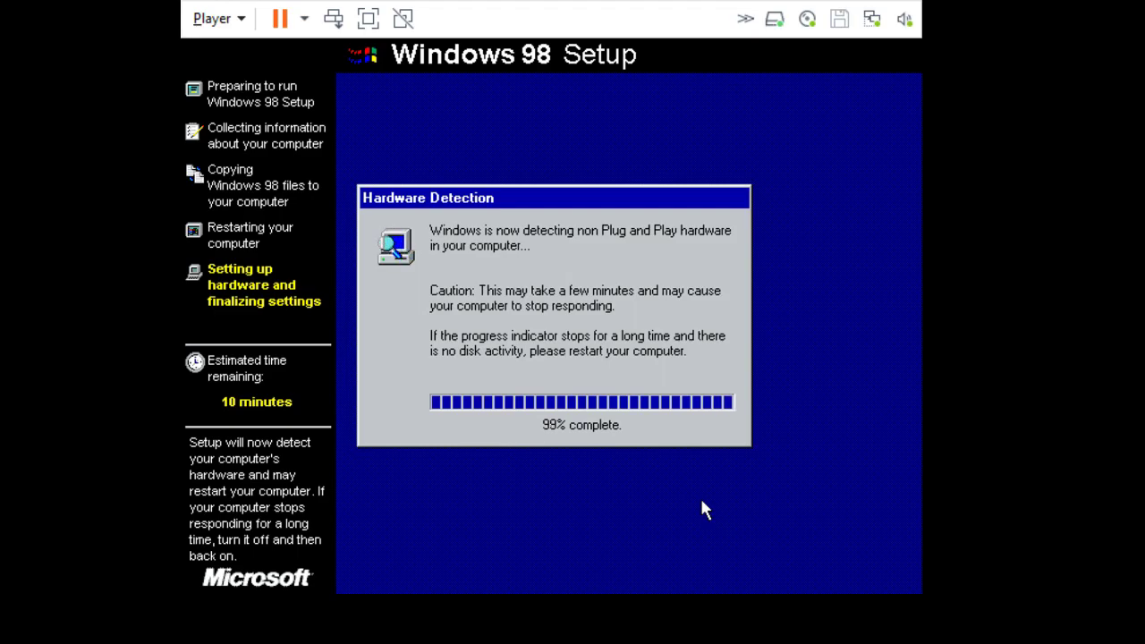
Retry the drive A: error, restart, and set the Windows password.
{"action": "left_click", "coordinate": [685, 376]}
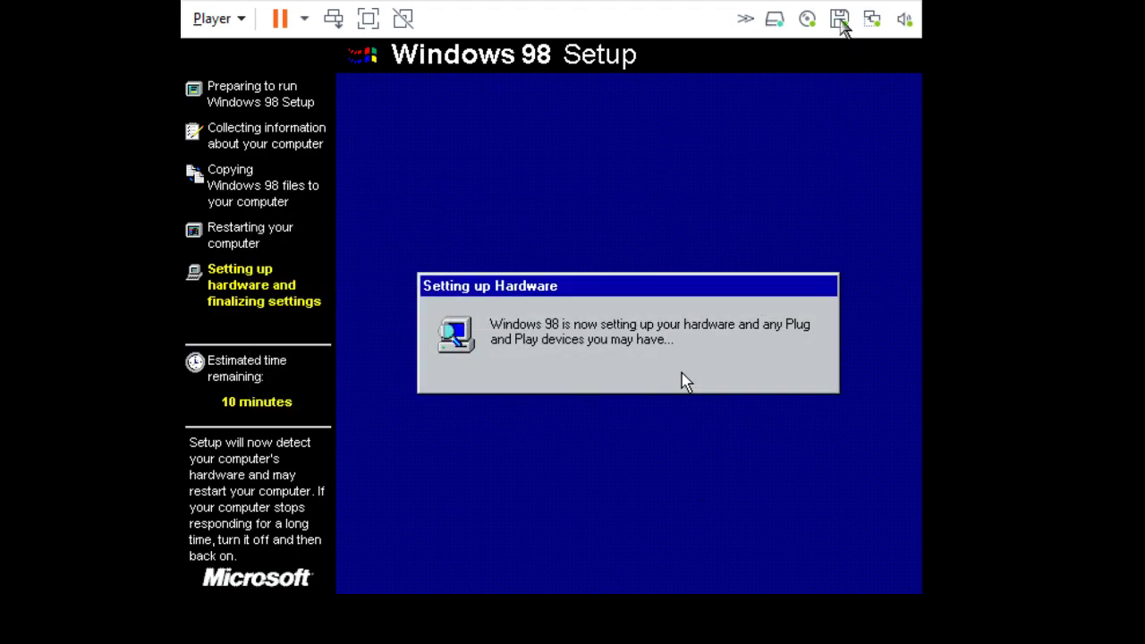
{"action": "left_click", "coordinate": [592, 372]}
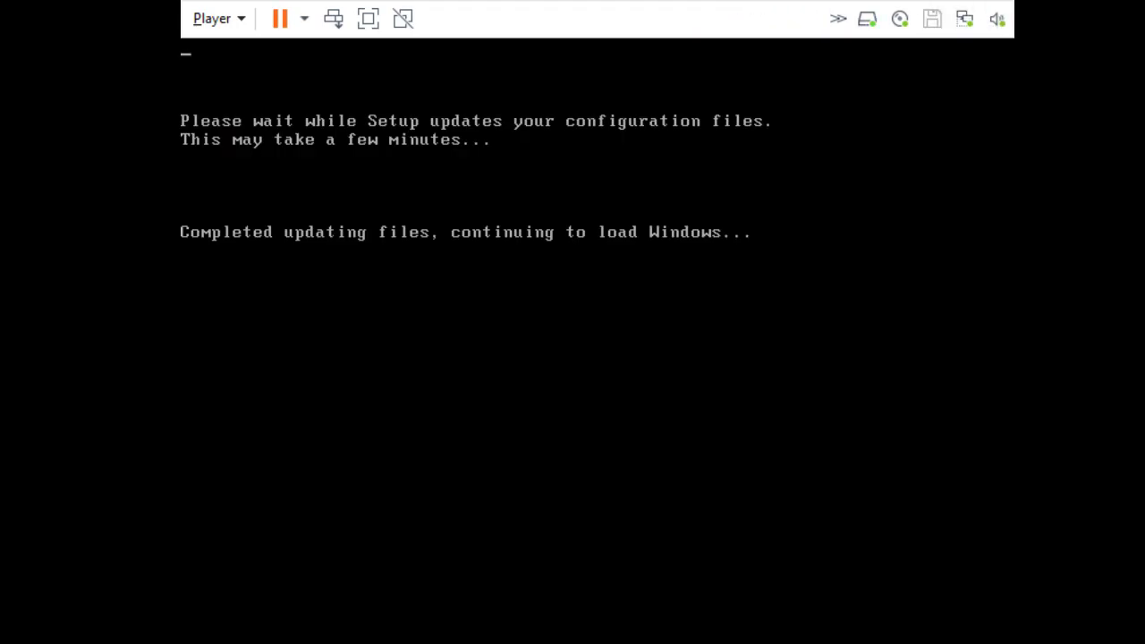
{"action": "type", "text": "****"}
{"action": "key", "text": "Return"}
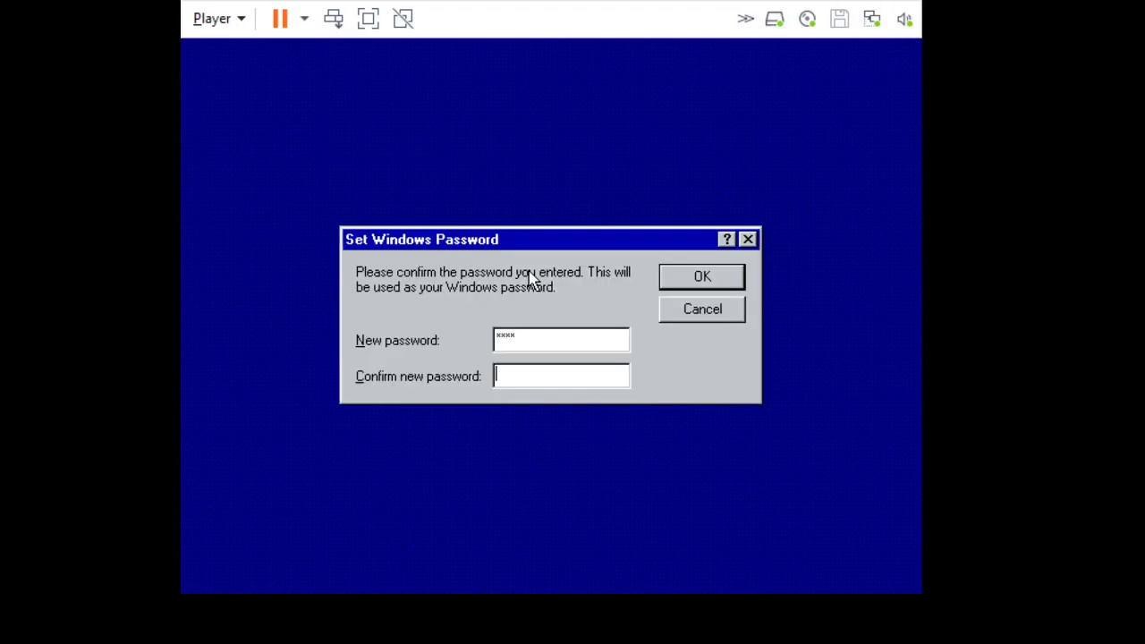
{"action": "type", "text": "****"}
{"action": "key", "text": "Return"}
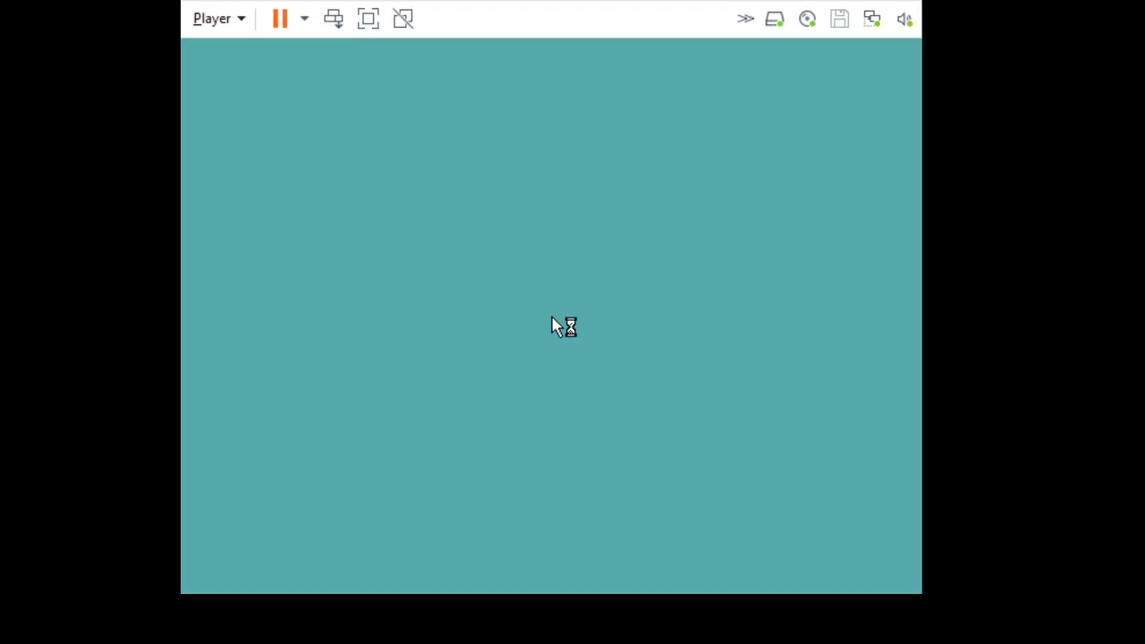
{"action": "key", "text": "Return"}
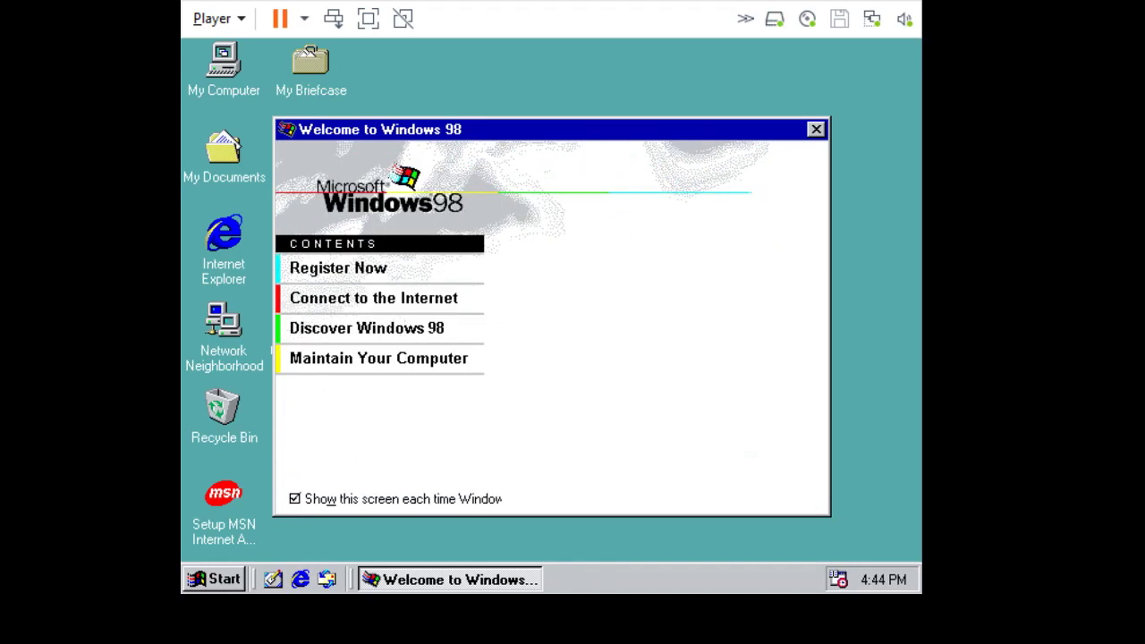
Stop the Welcome screen at startup and check System Properties shows Windows 98 SE 4.10.2222 A.
{"action": "left_click", "coordinate": [429, 501]}
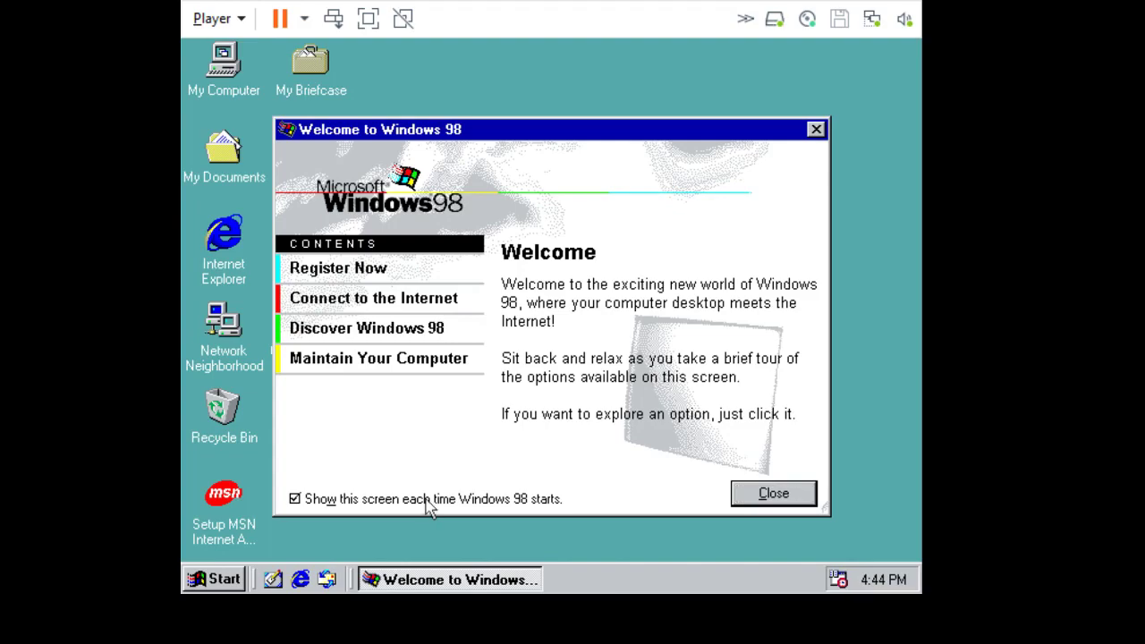
{"action": "left_click", "coordinate": [768, 494]}
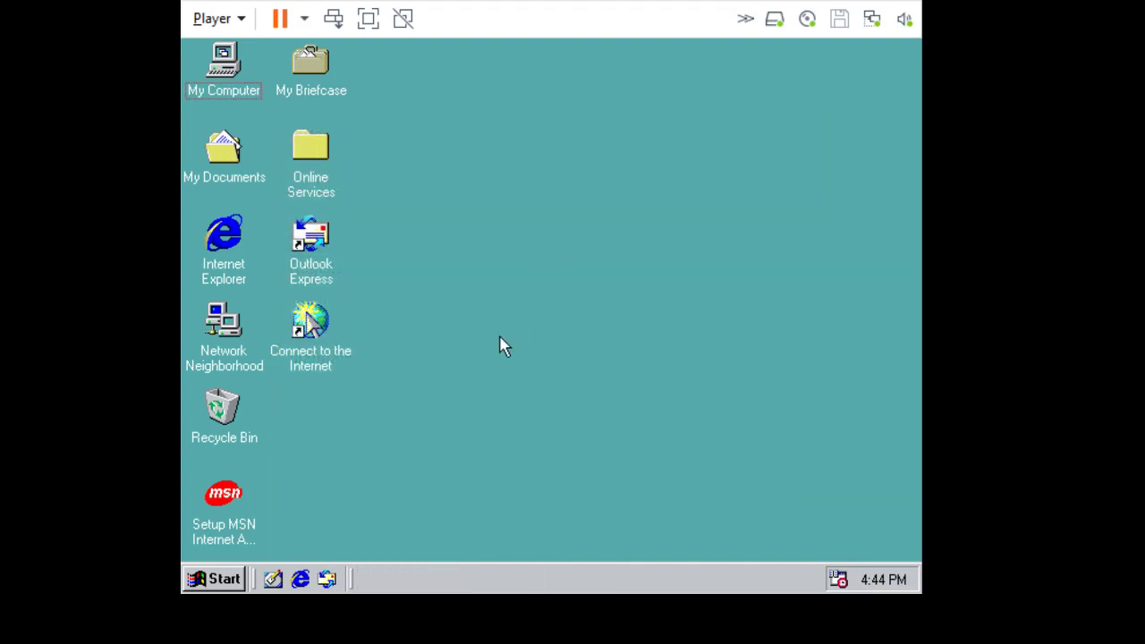
{"action": "right_click", "coordinate": [228, 58]}
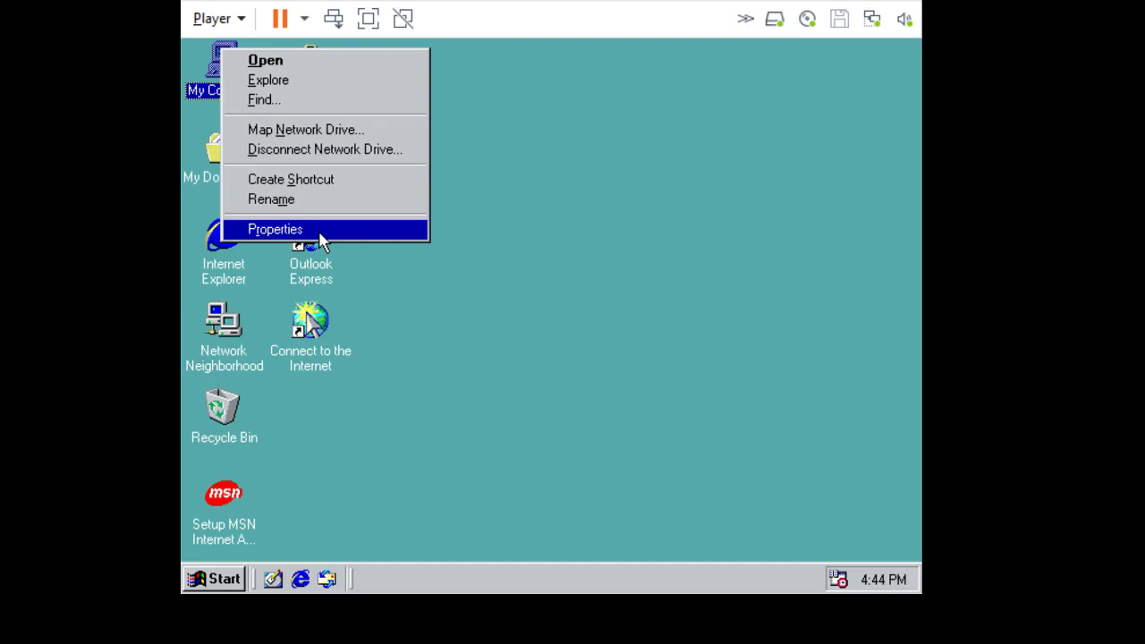
{"action": "left_click", "coordinate": [315, 231]}
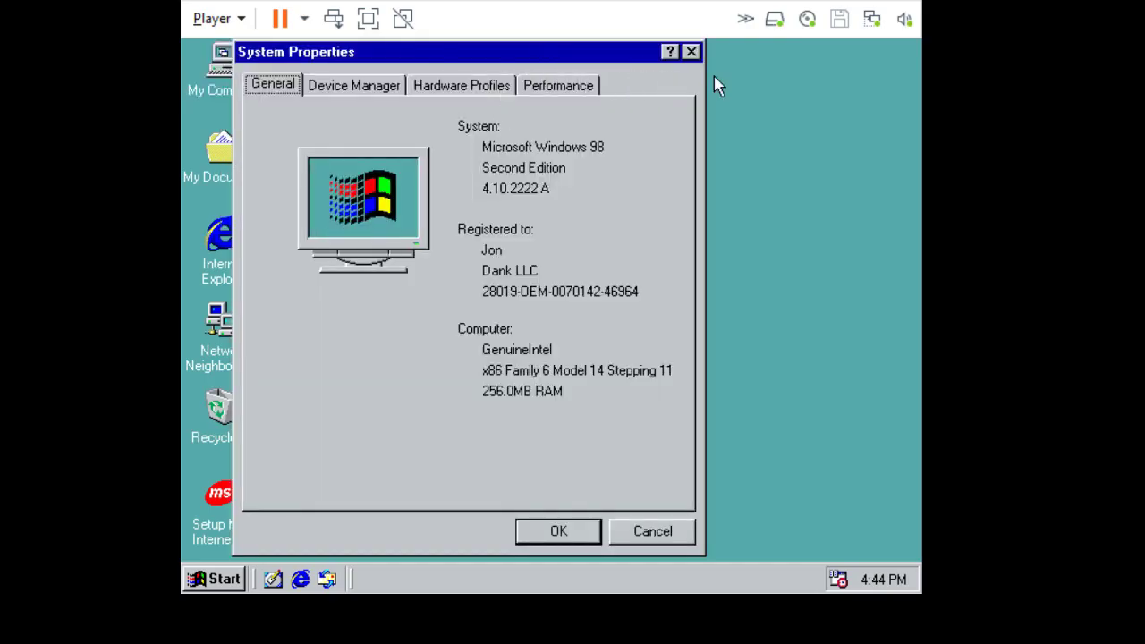
{"action": "left_click_drag", "start_coordinate": [601, 51], "coordinate": [796, 71]}
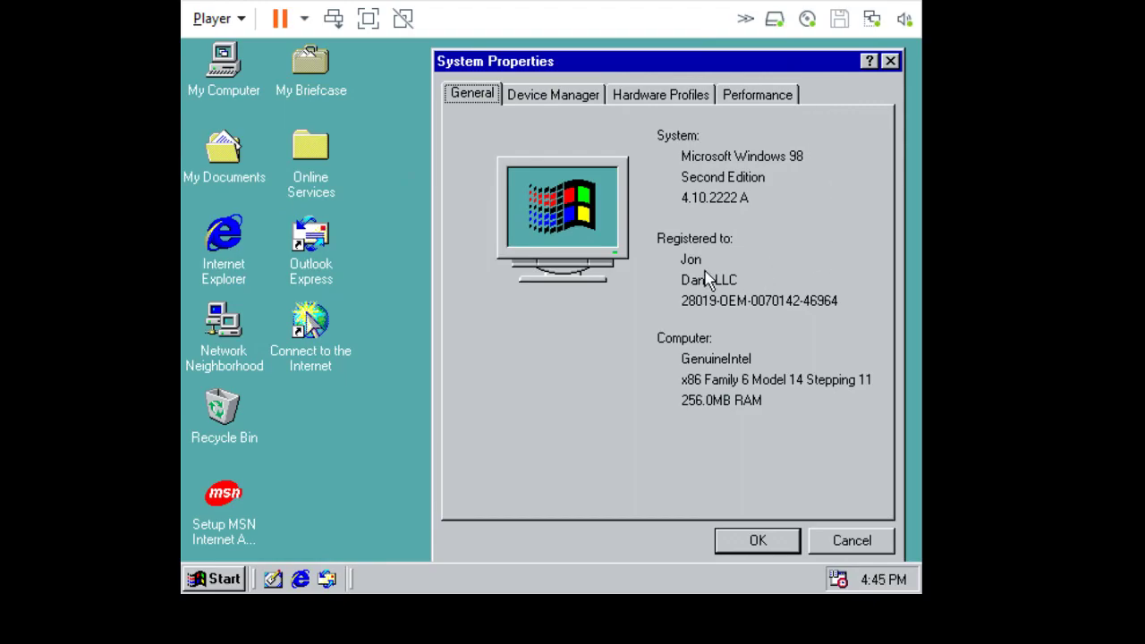
{"action": "left_click", "coordinate": [770, 542]}
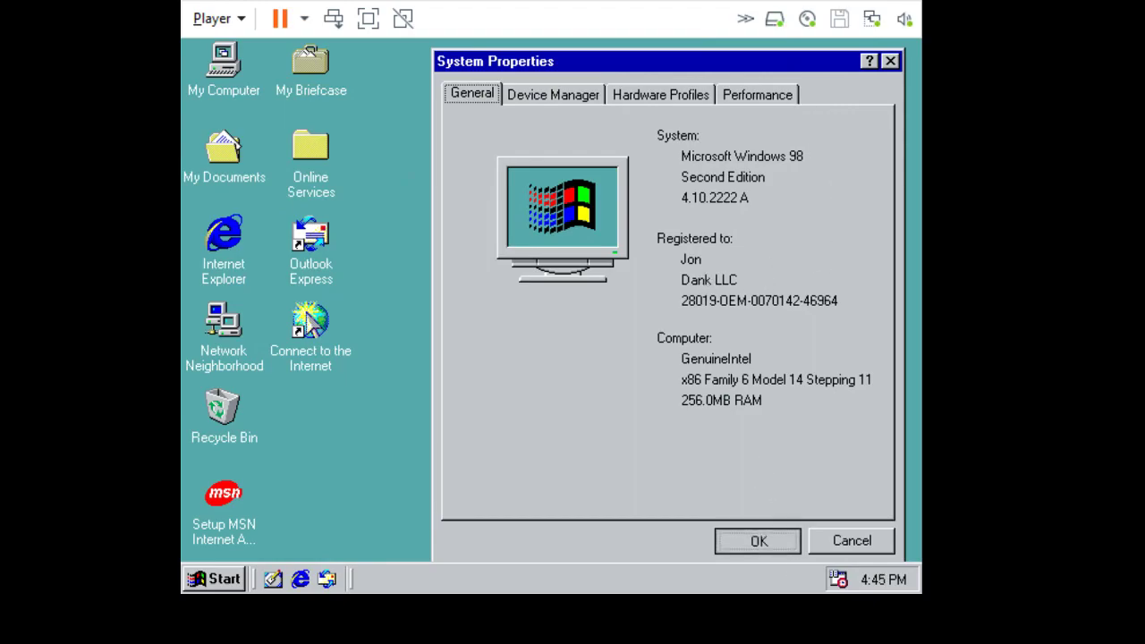